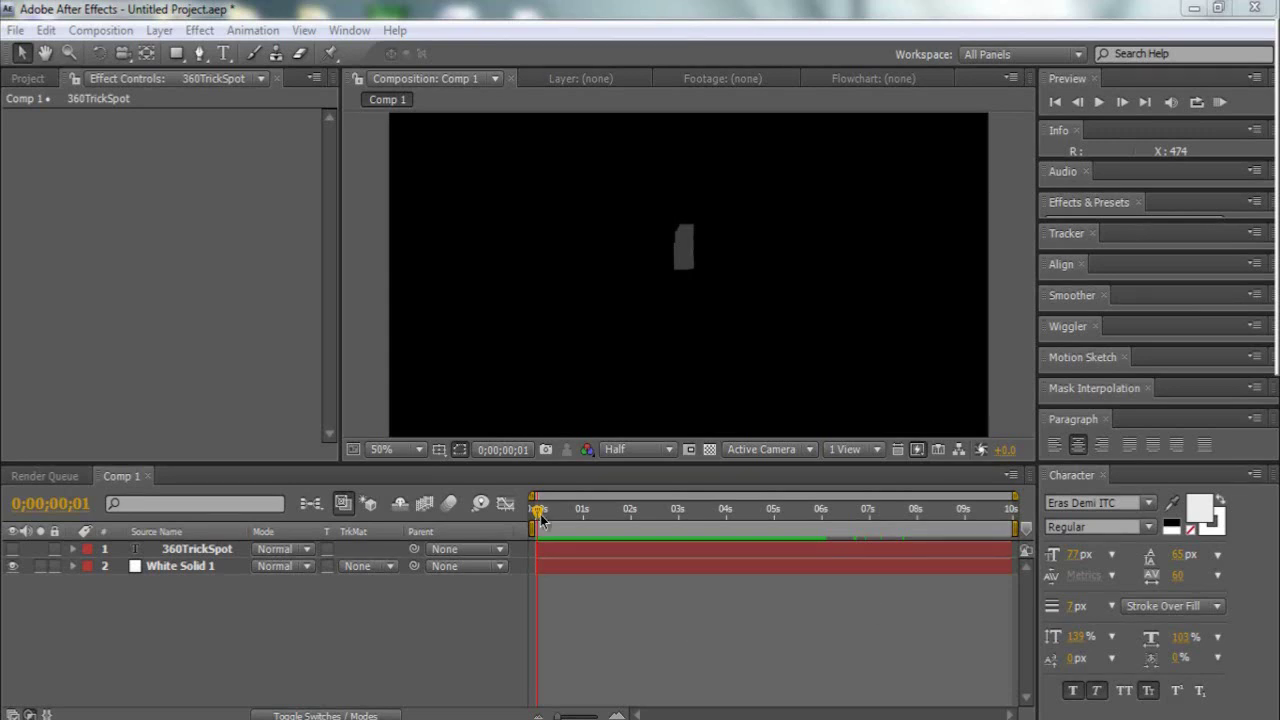
Preview the 360TrickSpot text animation and stop playback at 0;00;04;05.
click(212, 551)
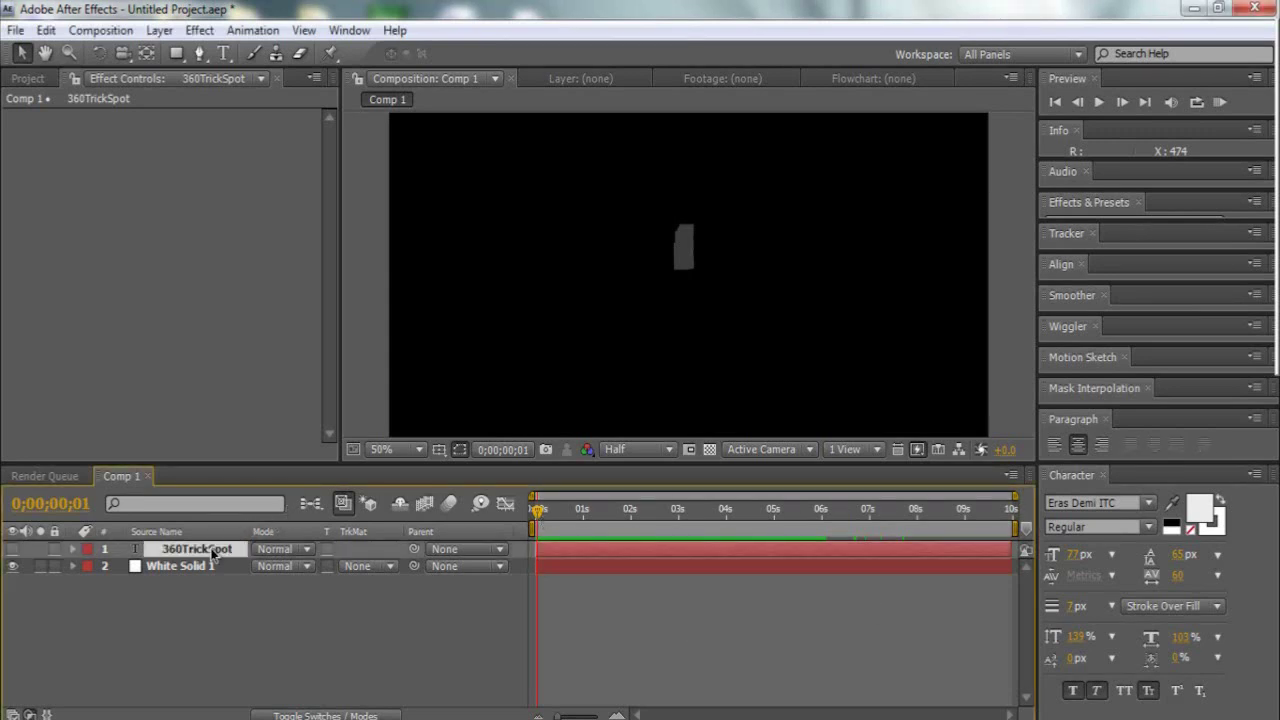
key(h)
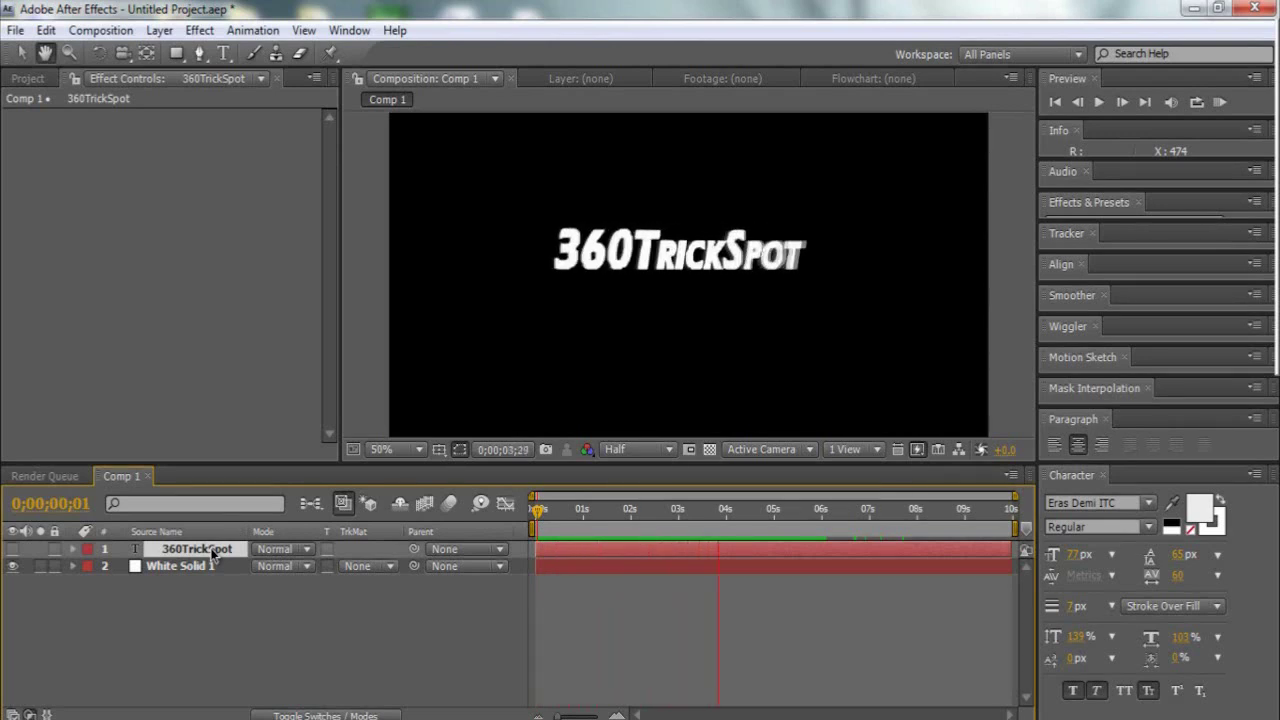
key(v)
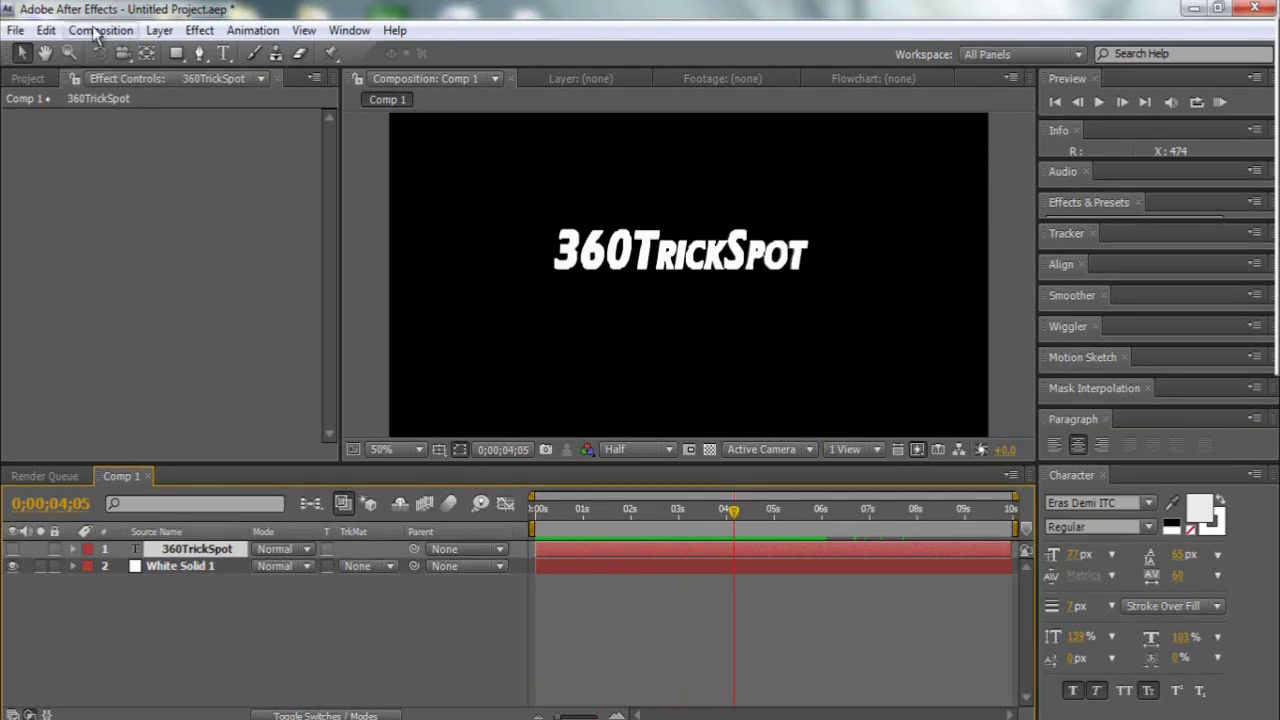
Start a new empty project without saving the old one.
click(16, 30)
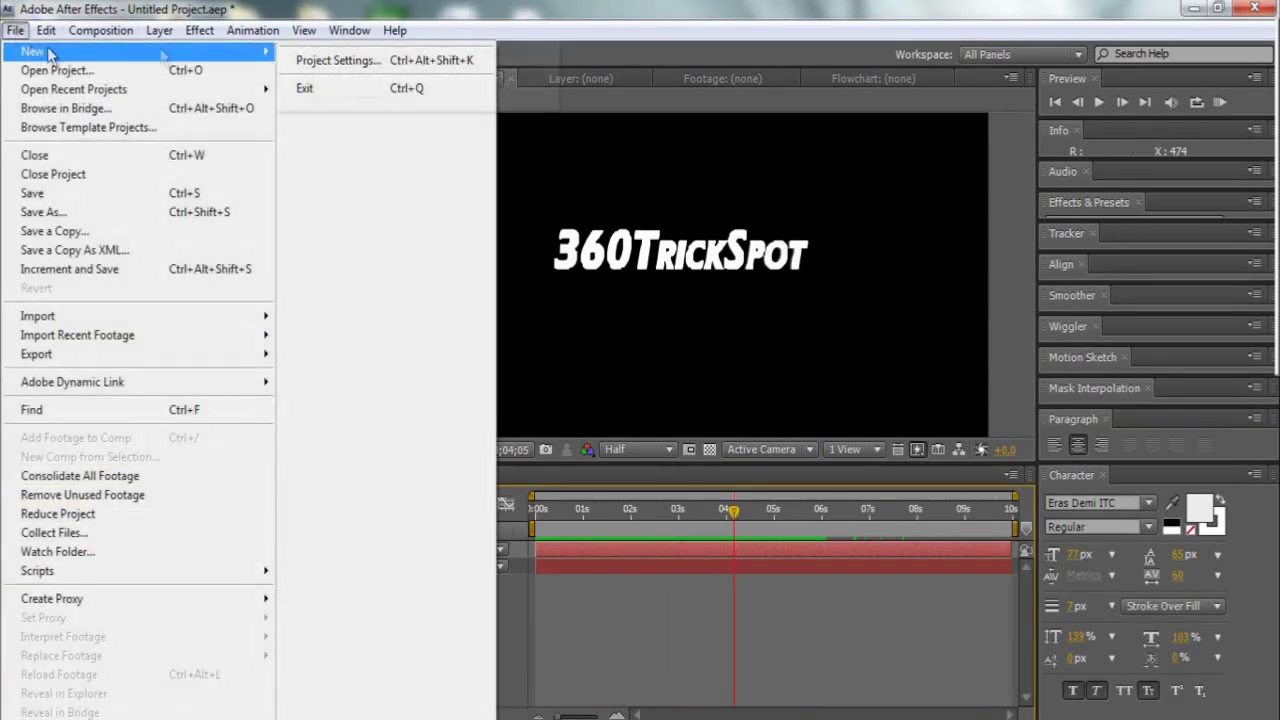
mouse_move(40, 48)
click(288, 53)
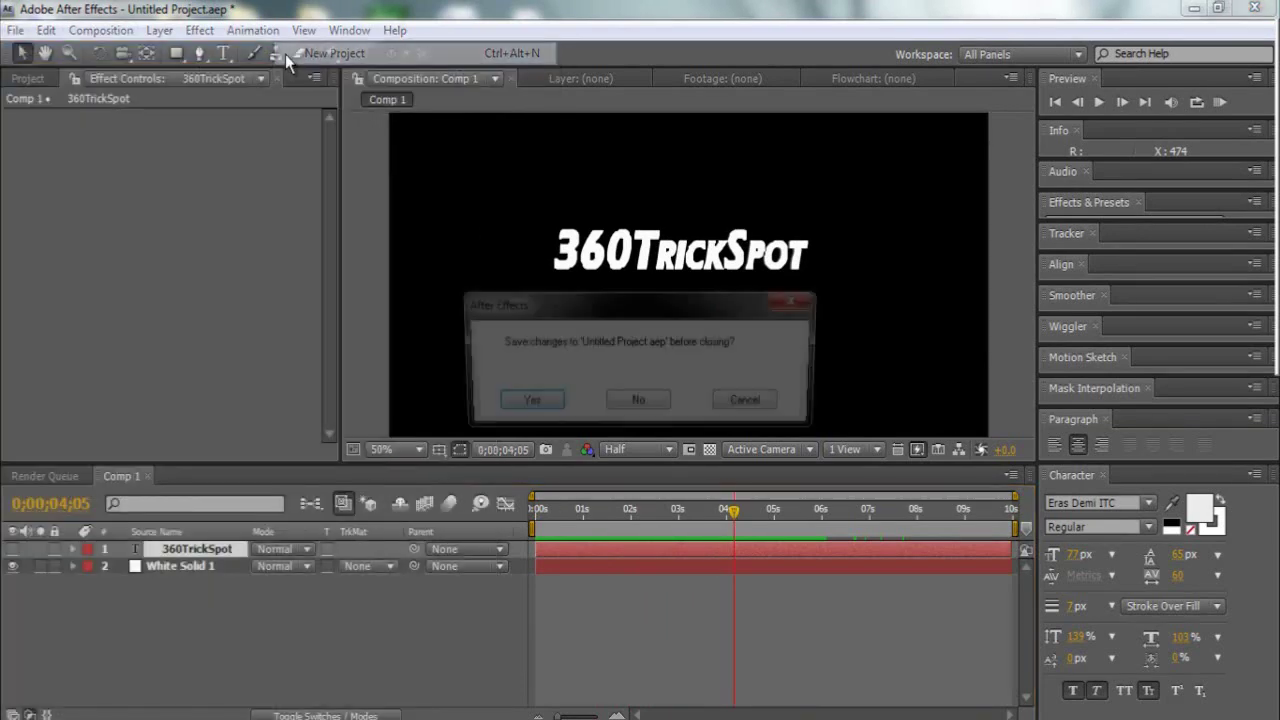
click(612, 401)
Create Comp 1 at 1280×720, 29.97 fps, 10 seconds long.
click(108, 31)
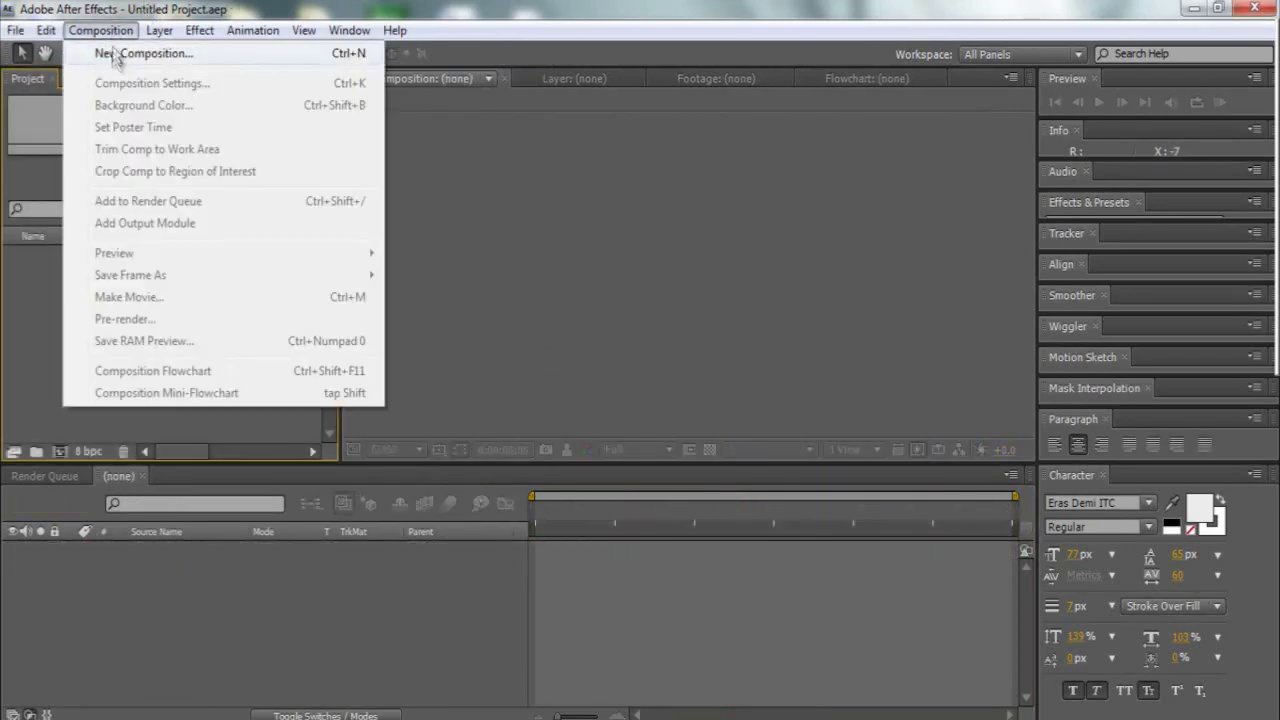
click(113, 53)
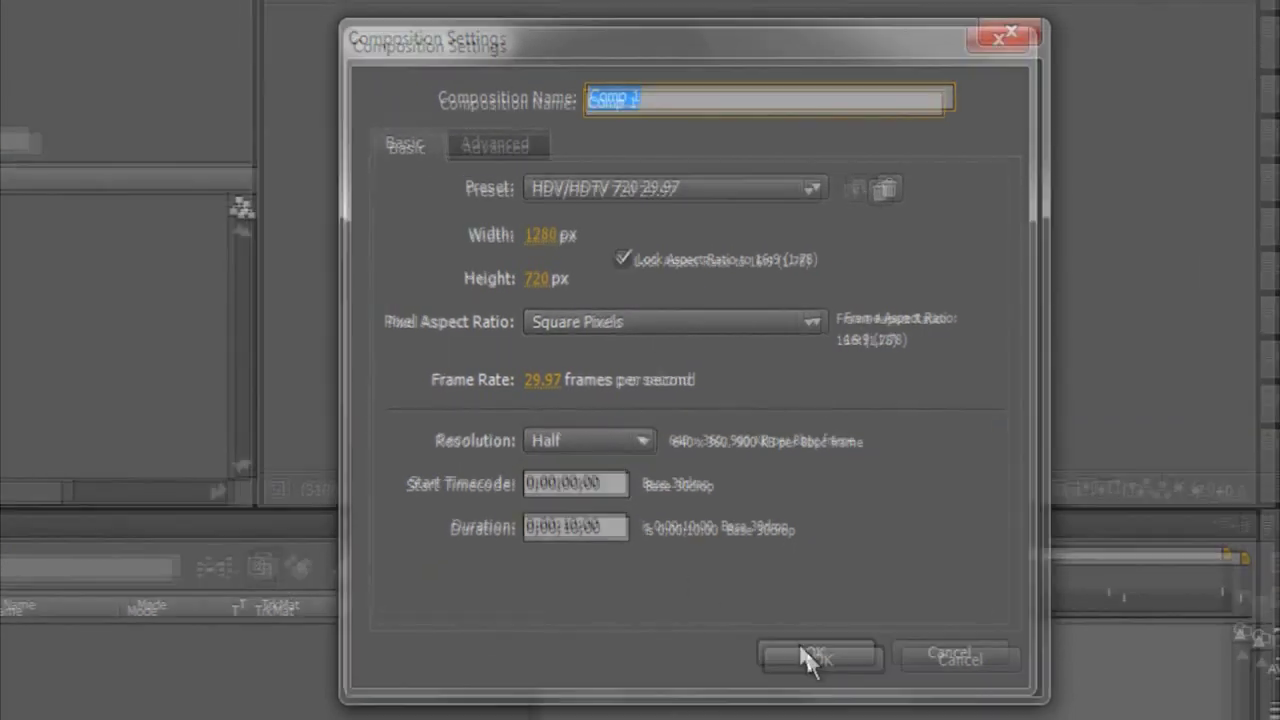
click(834, 671)
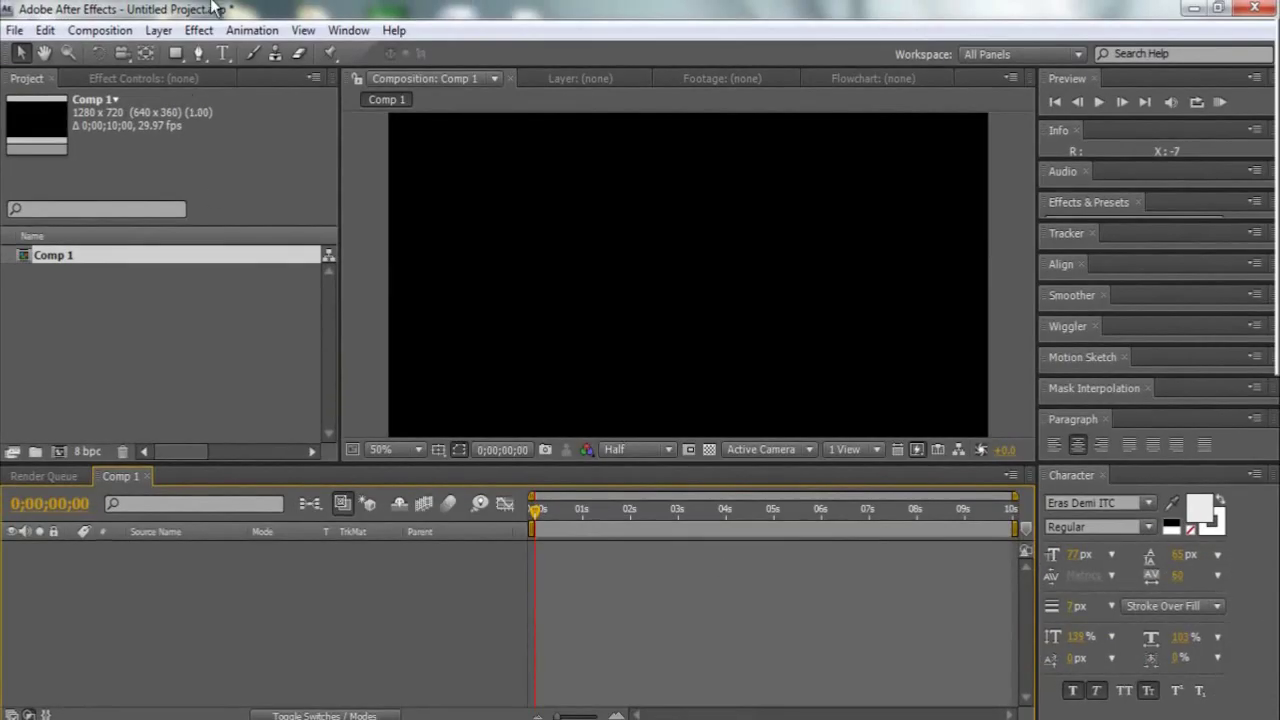
click(158, 30)
Add a text layer near the composition centre reading '360TrickSpot'.
click(158, 30)
click(222, 53)
click(603, 282)
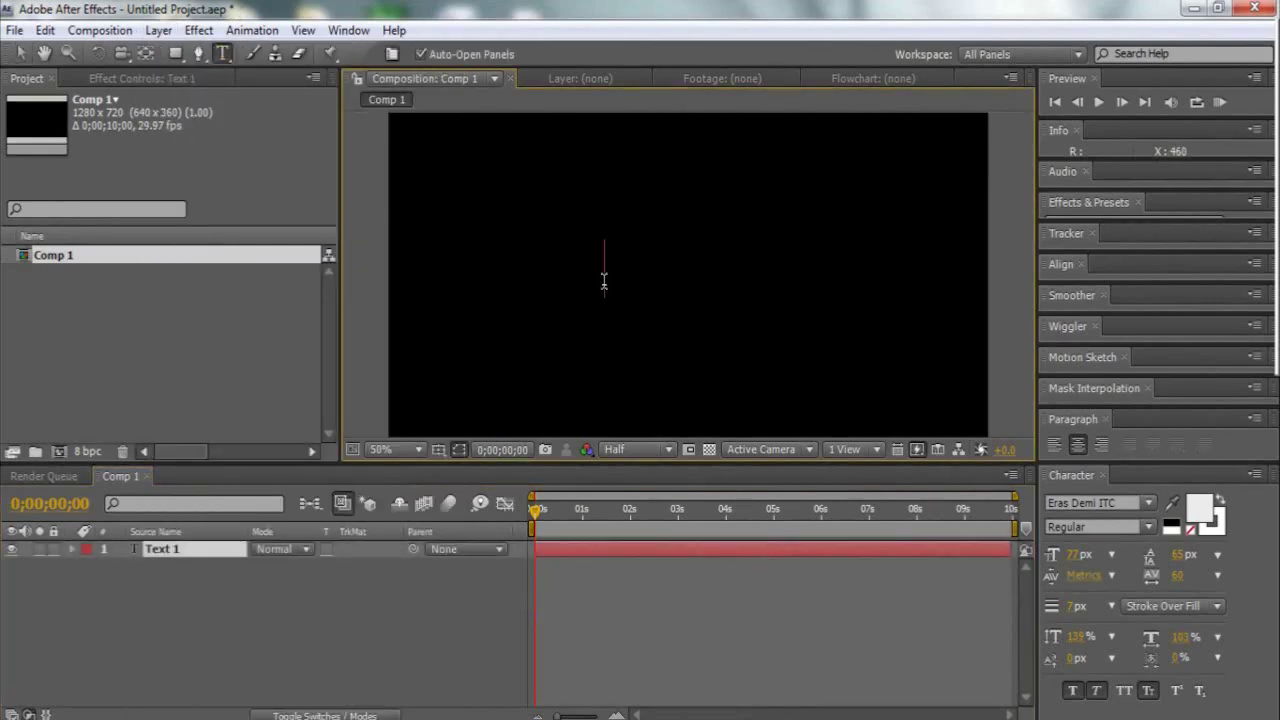
text(360)
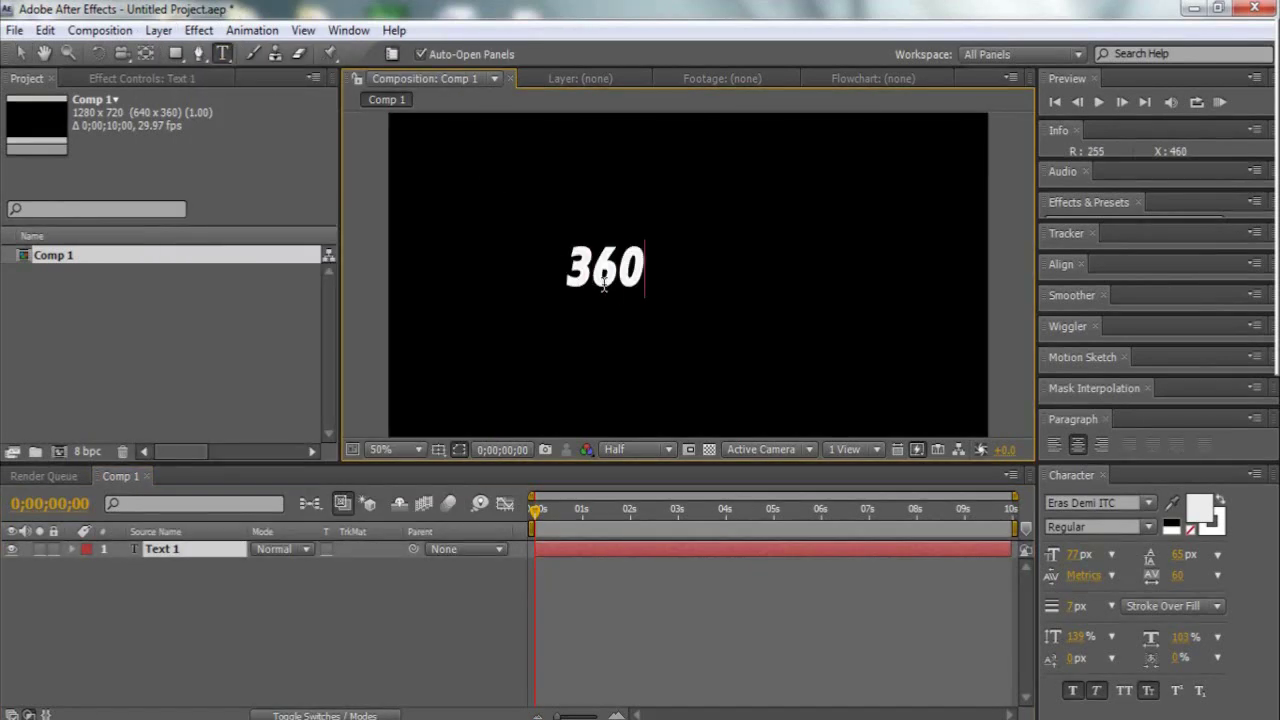
text(TrickSpot)
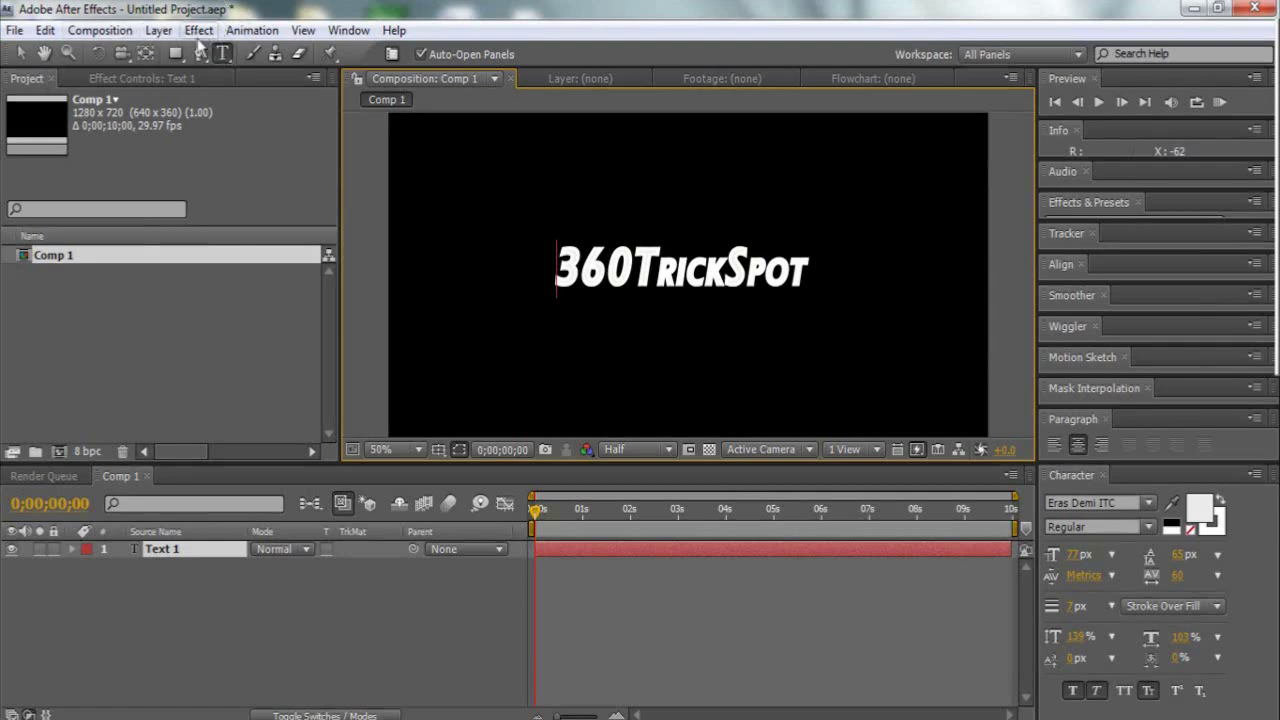
Add a comp-sized White Solid 1 below the text layer and hide the 360TrickSpot layer.
click(158, 30)
mouse_move(383, 58)
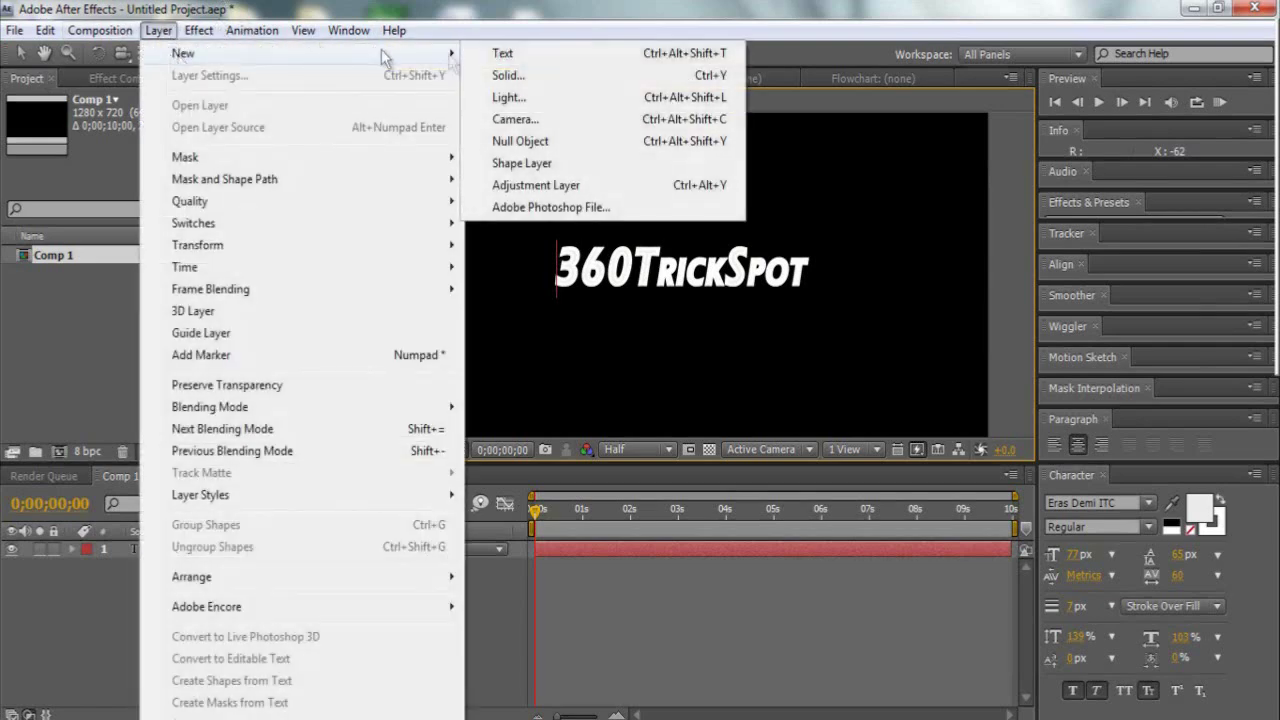
click(484, 74)
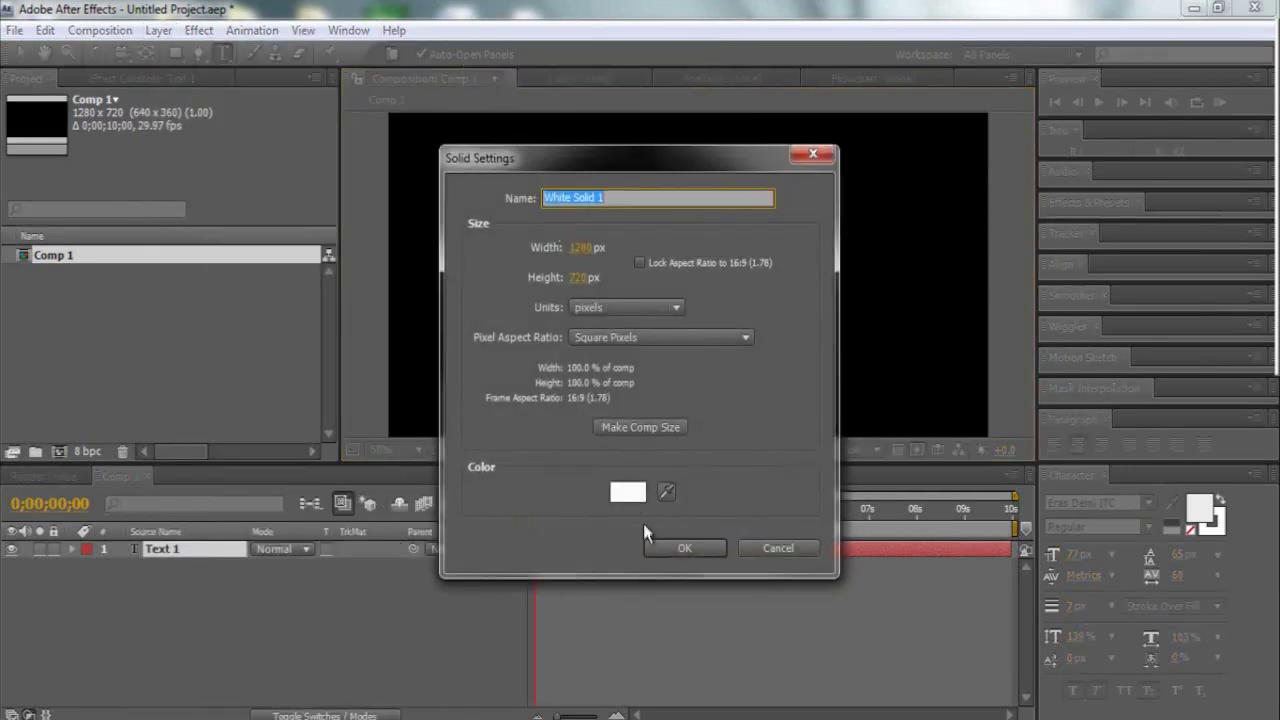
click(664, 542)
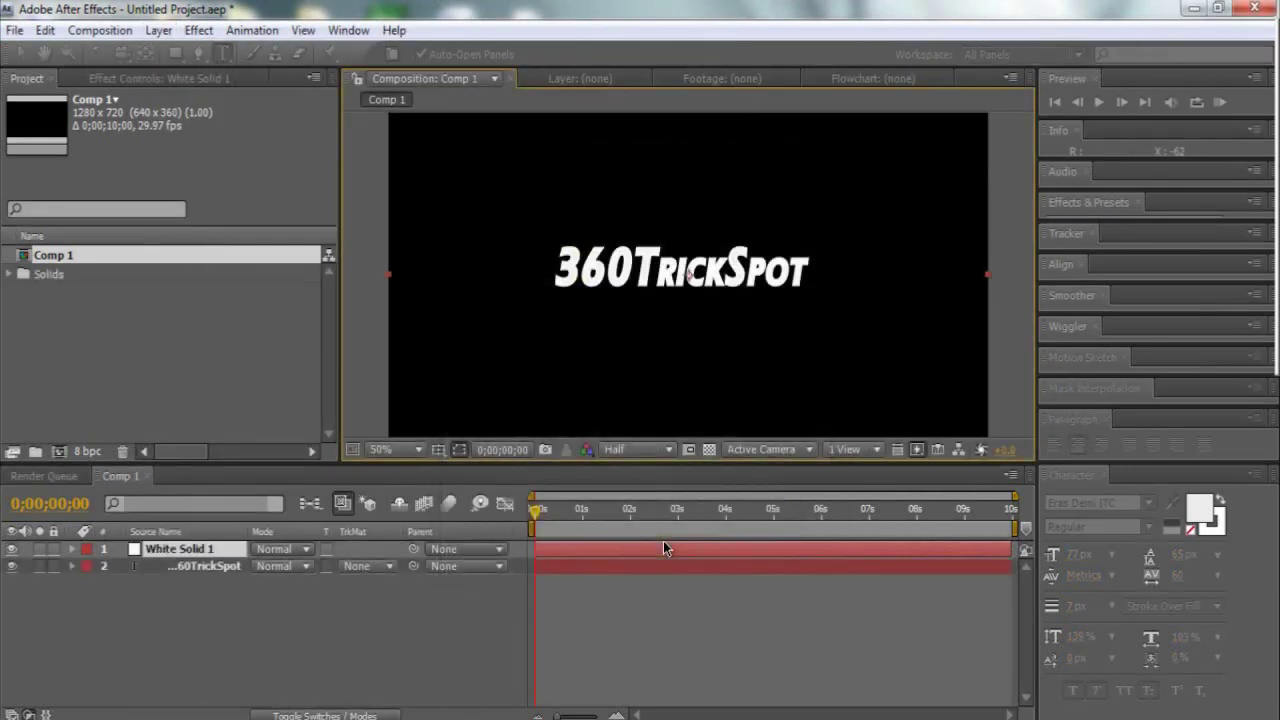
drag(155, 563, 153, 577)
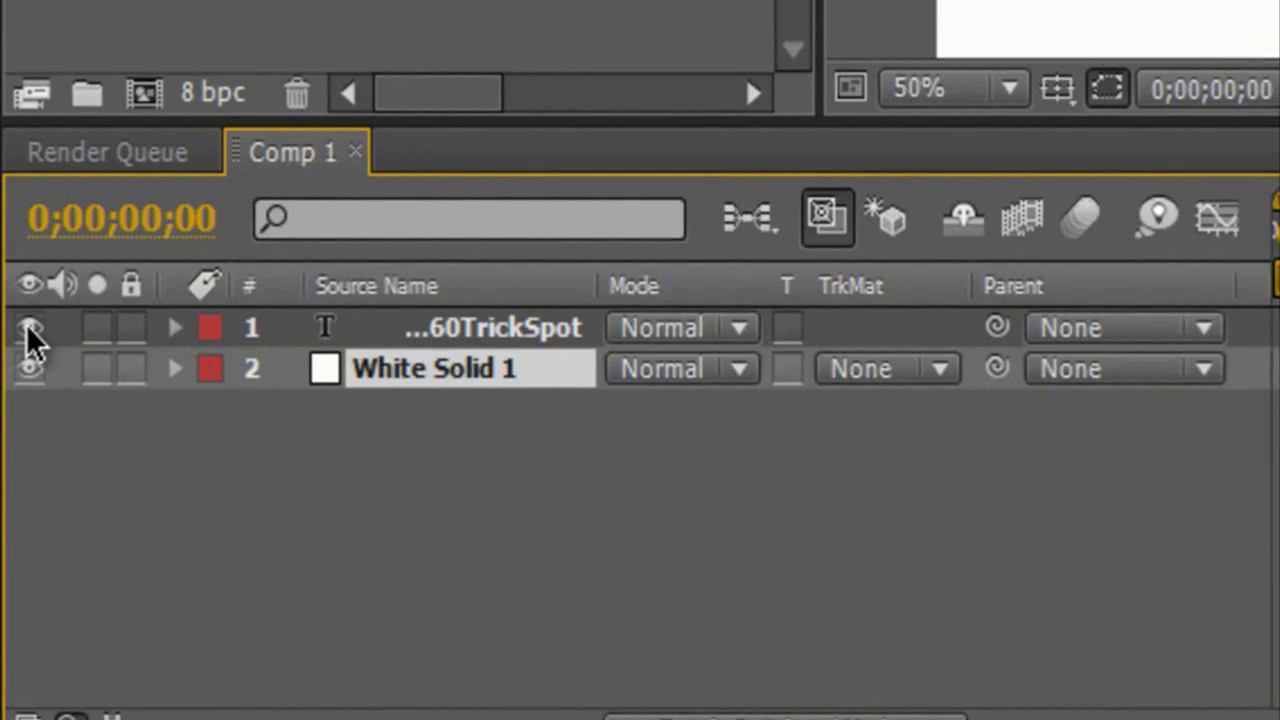
click(27, 328)
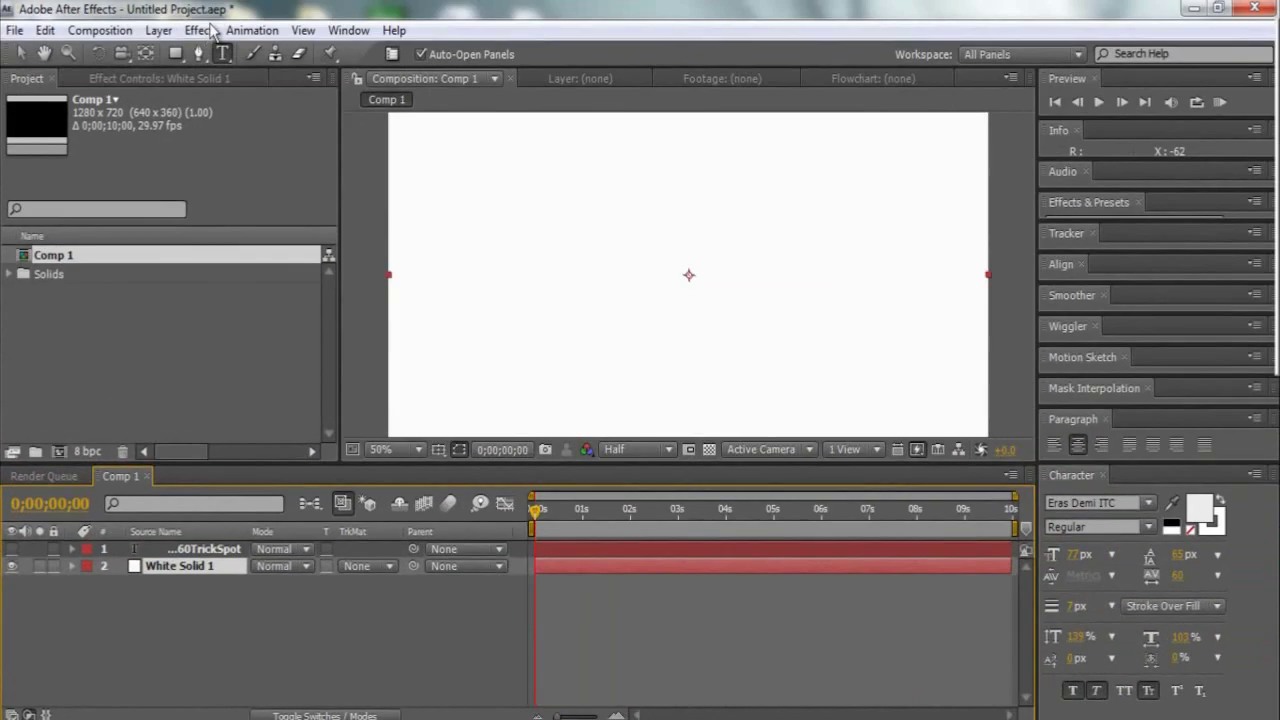
Apply Shatter to White Solid 1 and switch its view from wireframe to rendered.
click(205, 30)
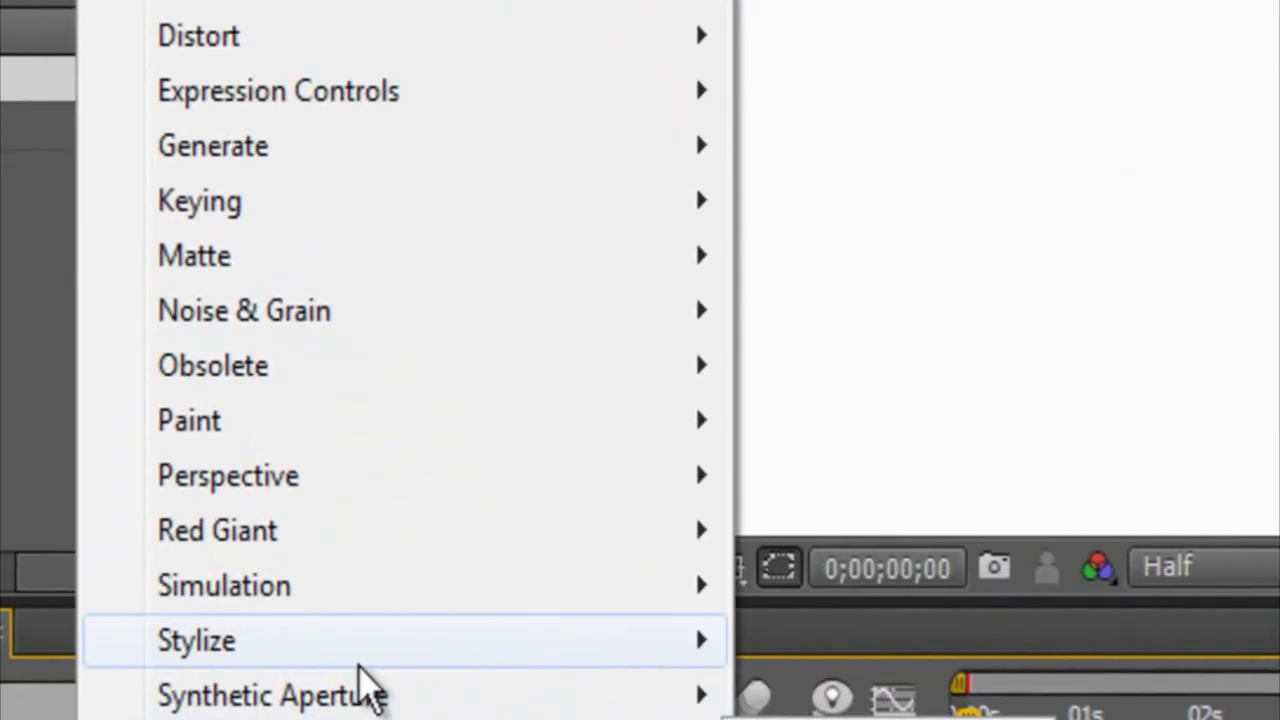
mouse_move(414, 588)
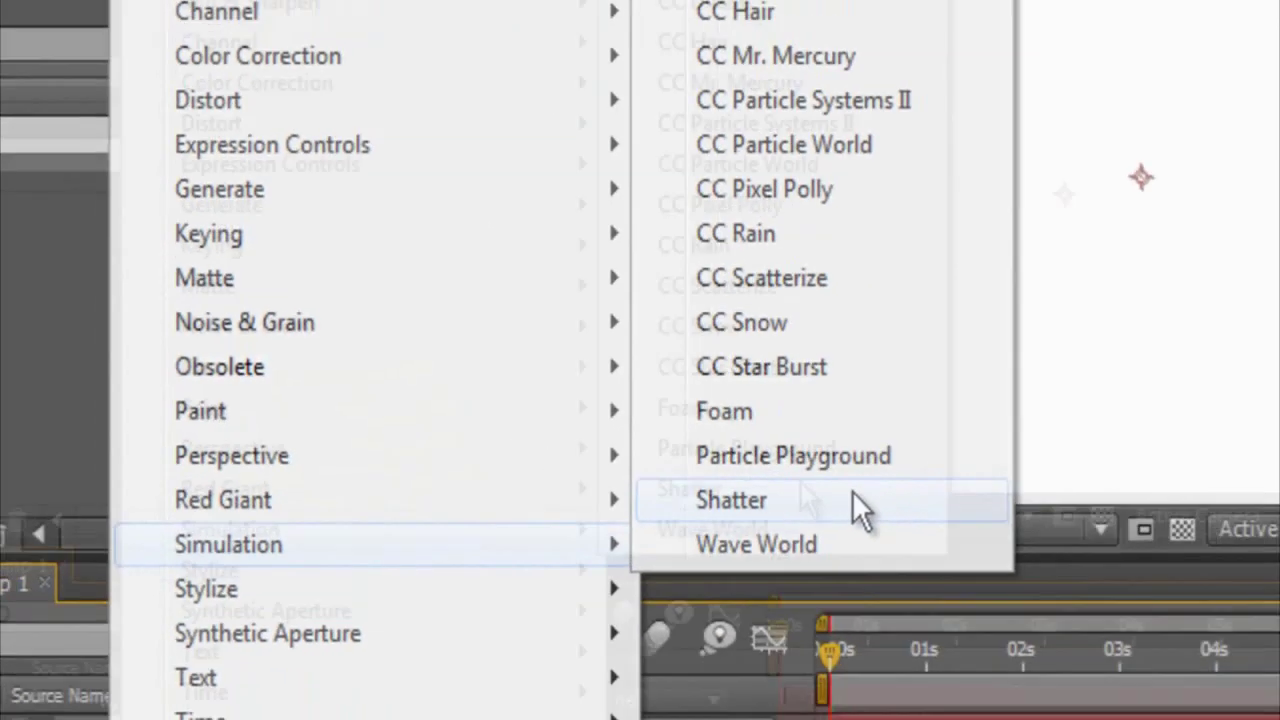
click(990, 531)
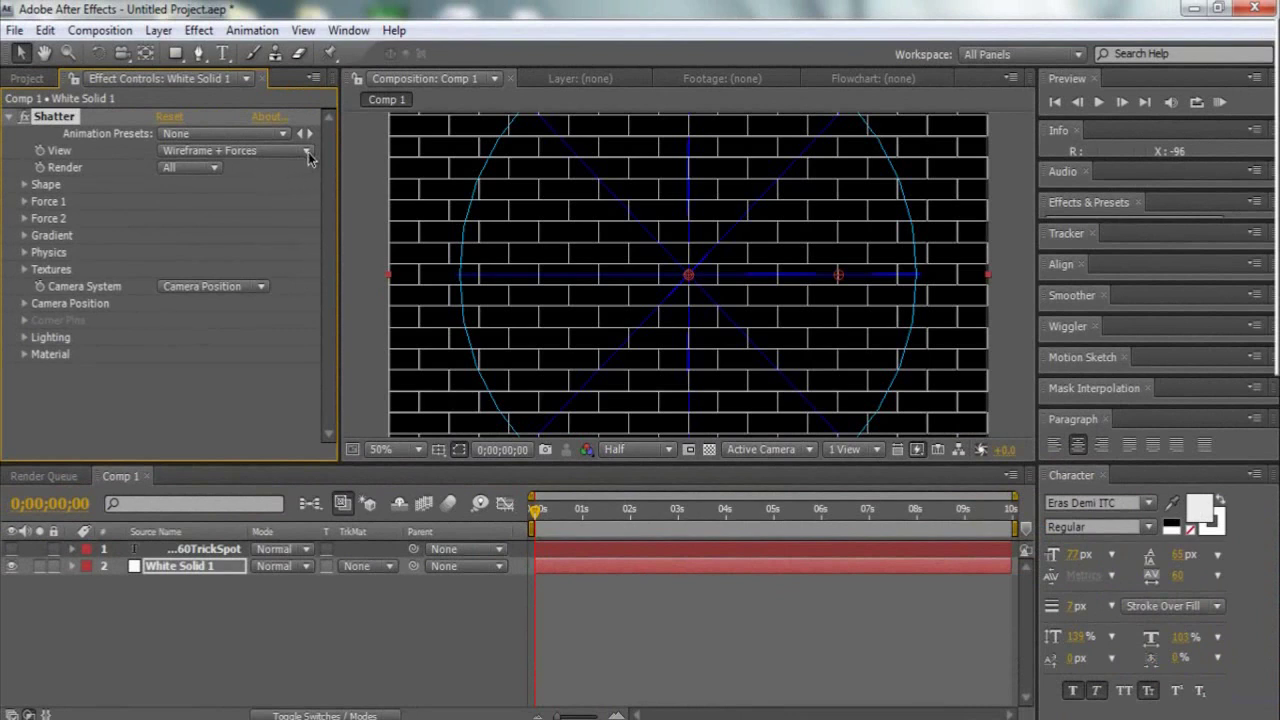
click(309, 155)
click(300, 59)
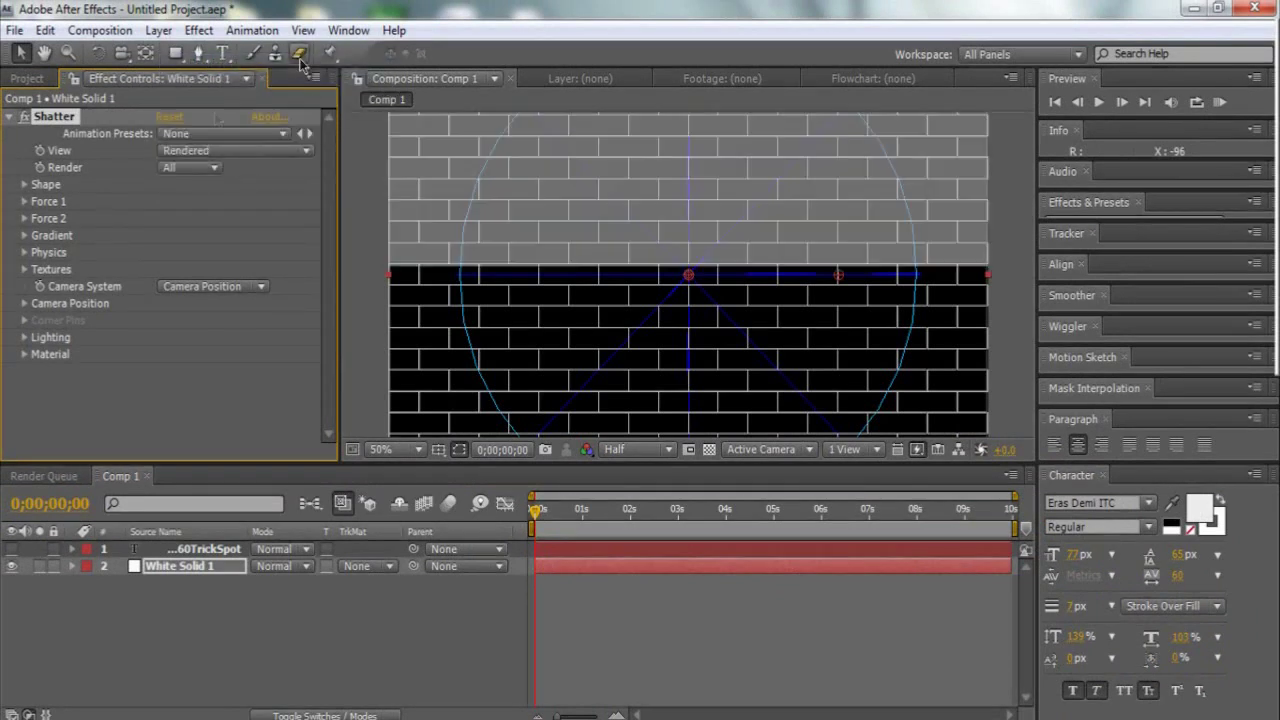
click(211, 172)
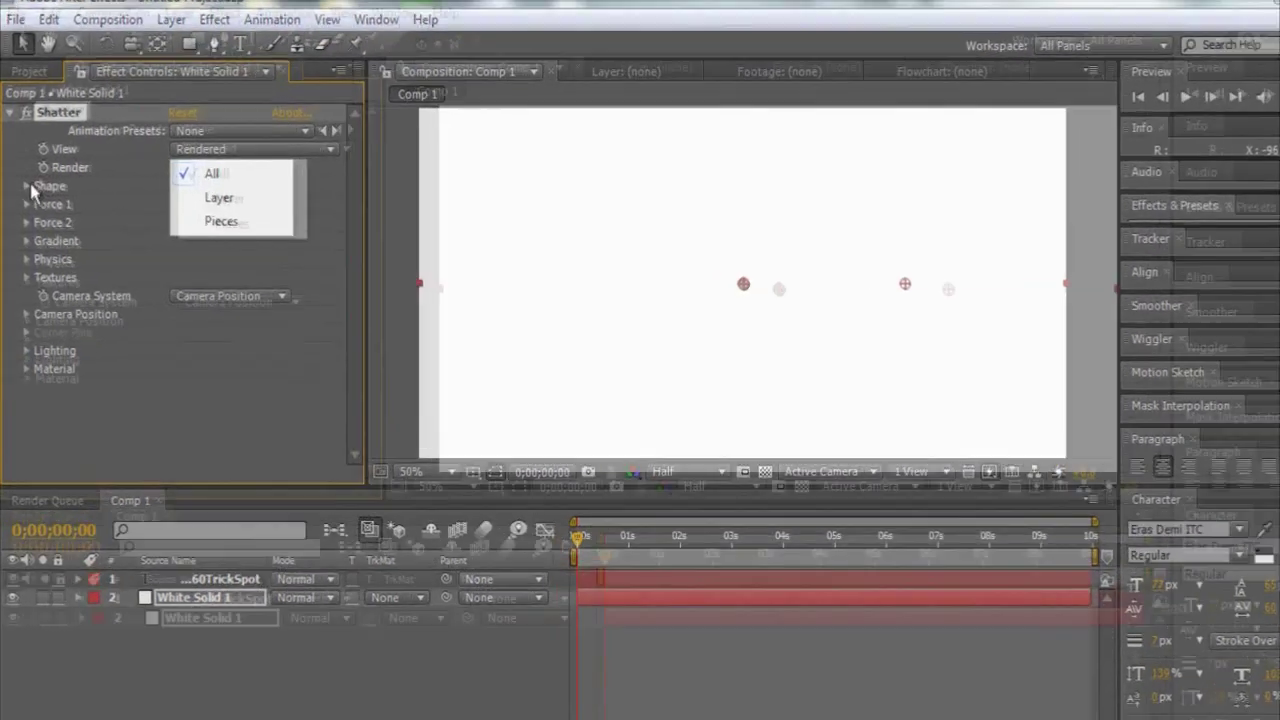
Set the Shatter pattern to Custom with 360TrickSpot as the custom shatter map.
click(27, 187)
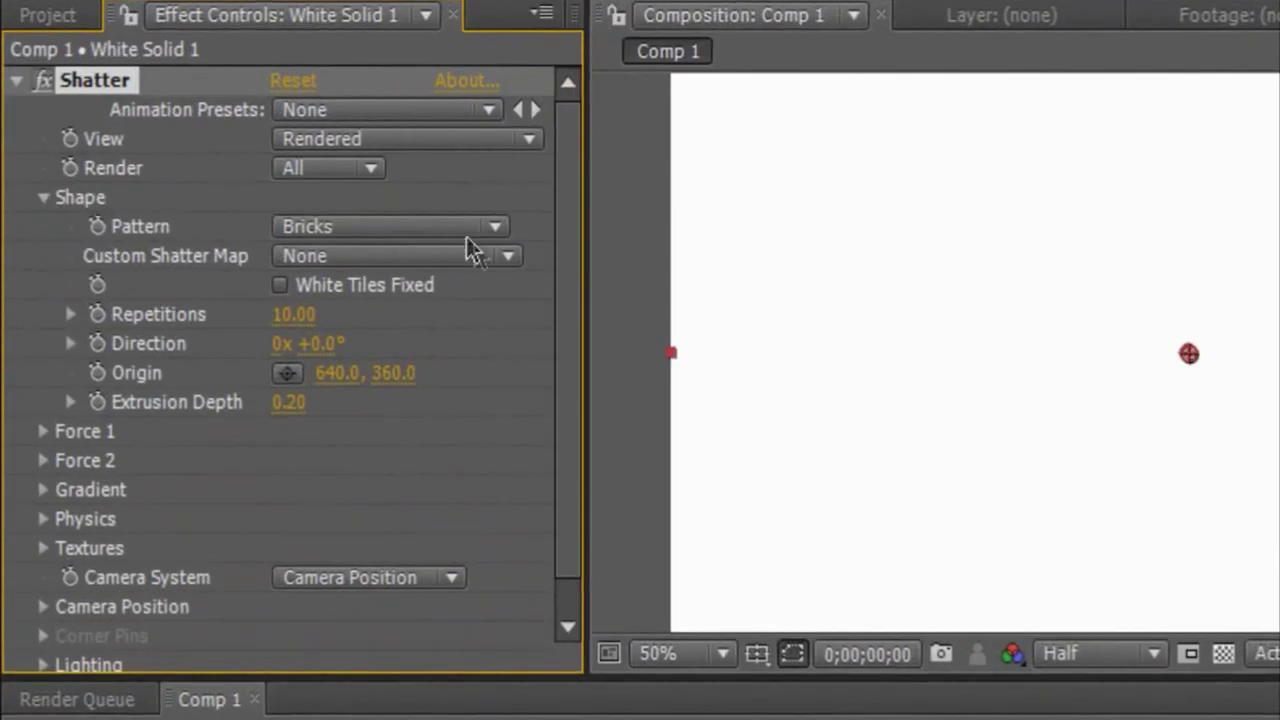
click(494, 230)
click(489, 182)
click(503, 262)
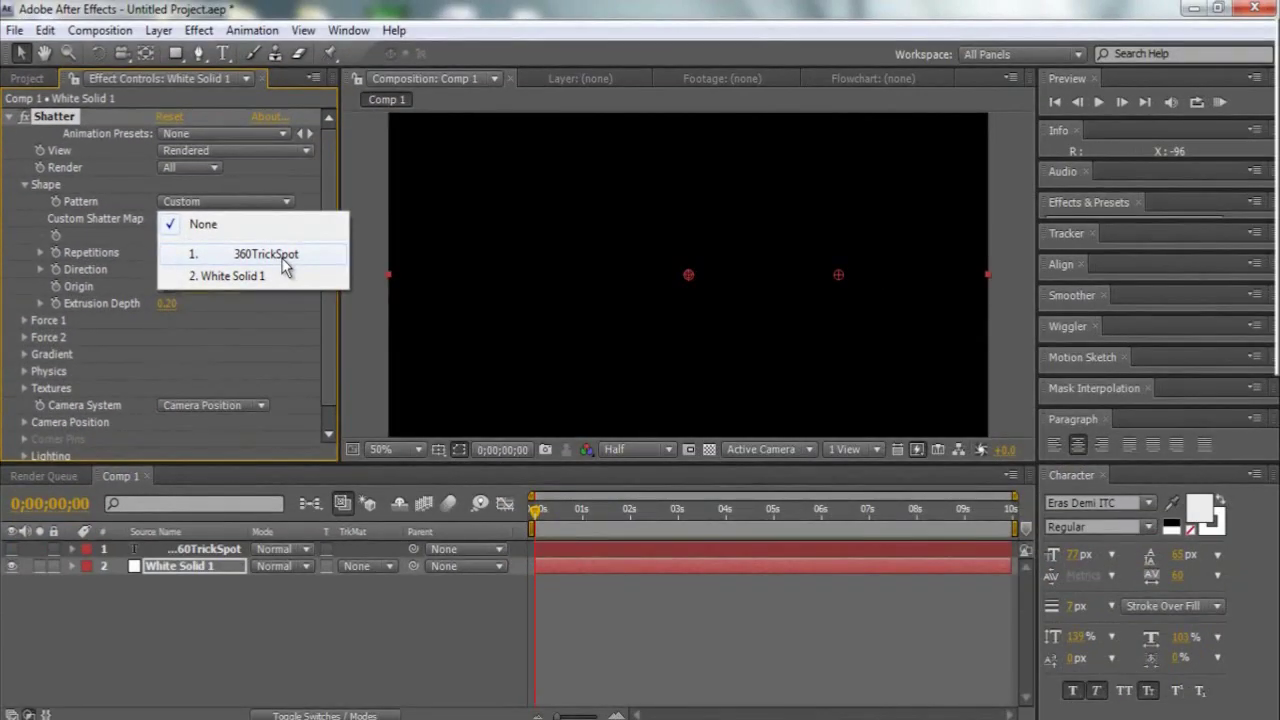
click(282, 257)
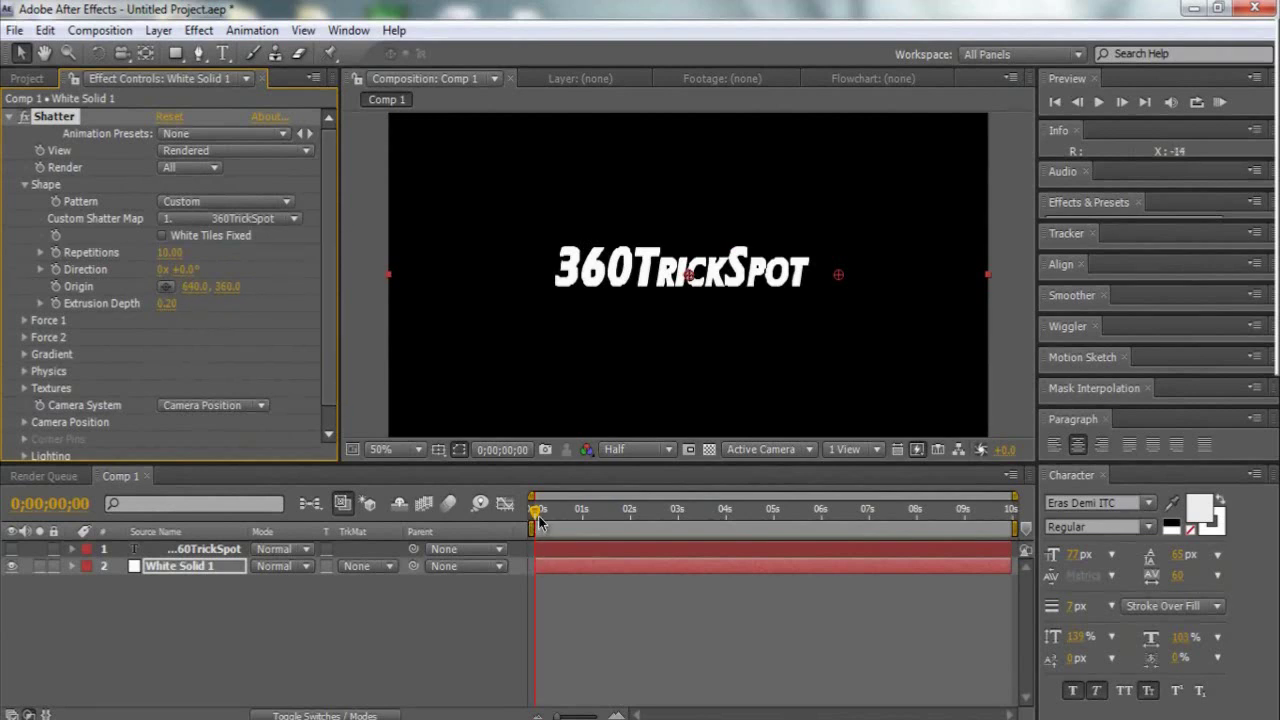
Set the Strength of Shatter's Force 1 and Force 2 to 0.
mouse_move(538, 521)
mouse_down()
mouse_move(571, 512)
mouse_move(500, 511)
mouse_move(566, 511)
mouse_move(522, 511)
mouse_up()
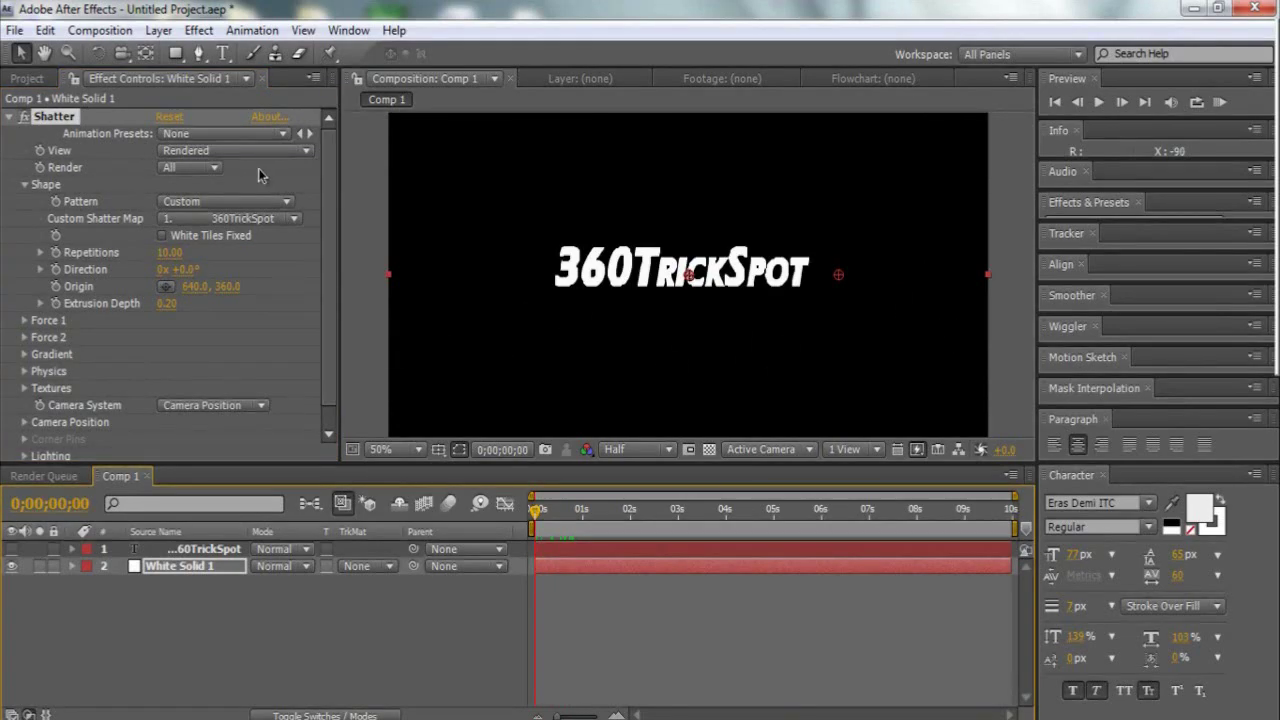
scroll(329, 239, down, 1)
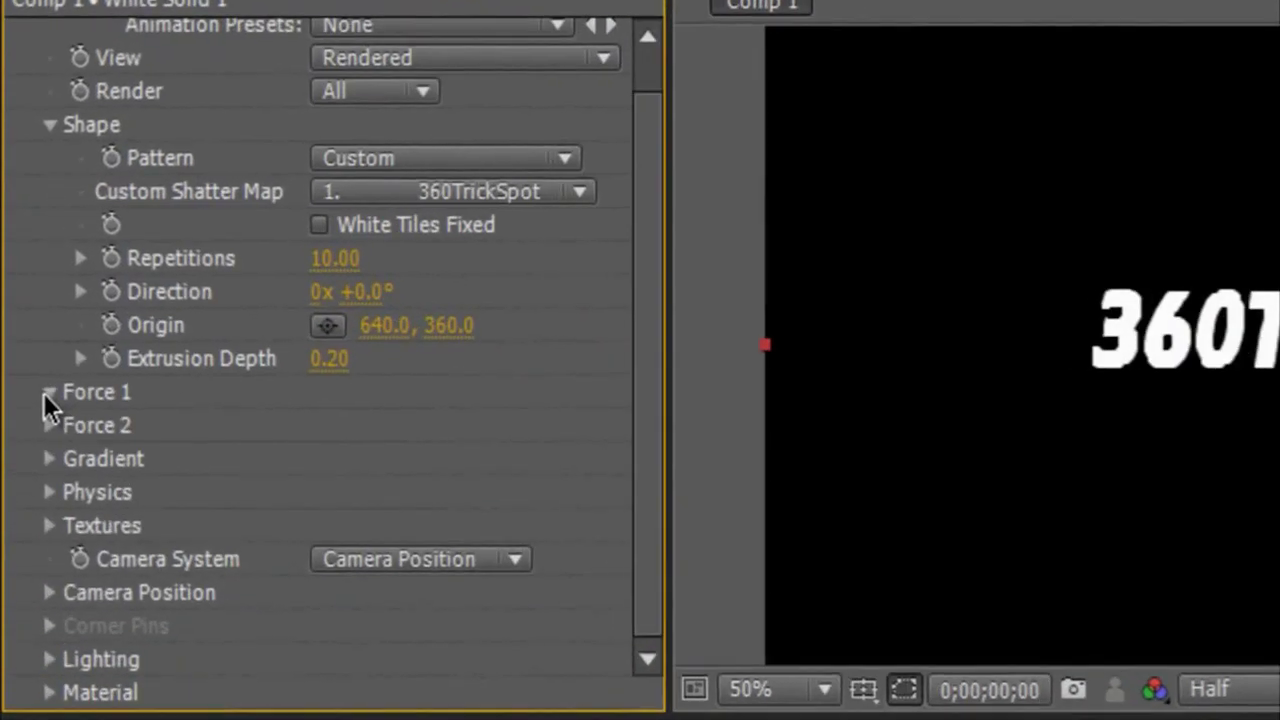
click(49, 392)
click(330, 526)
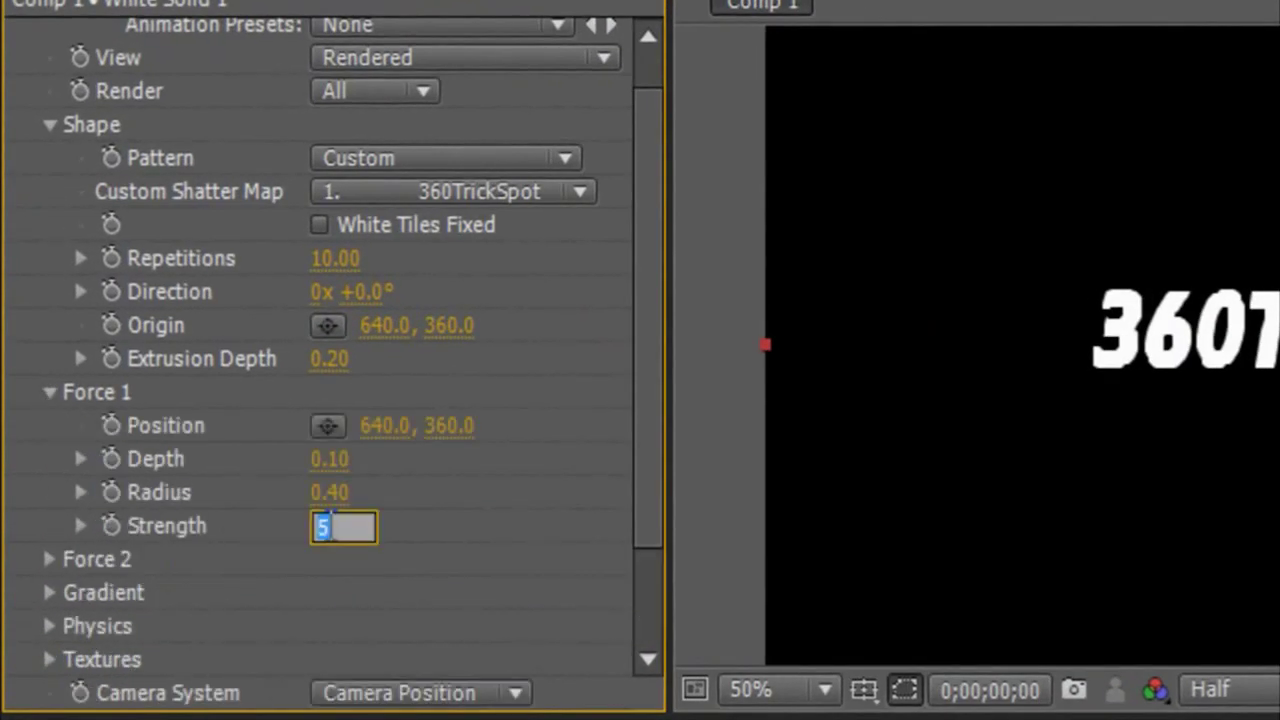
text(0)
key(Return)
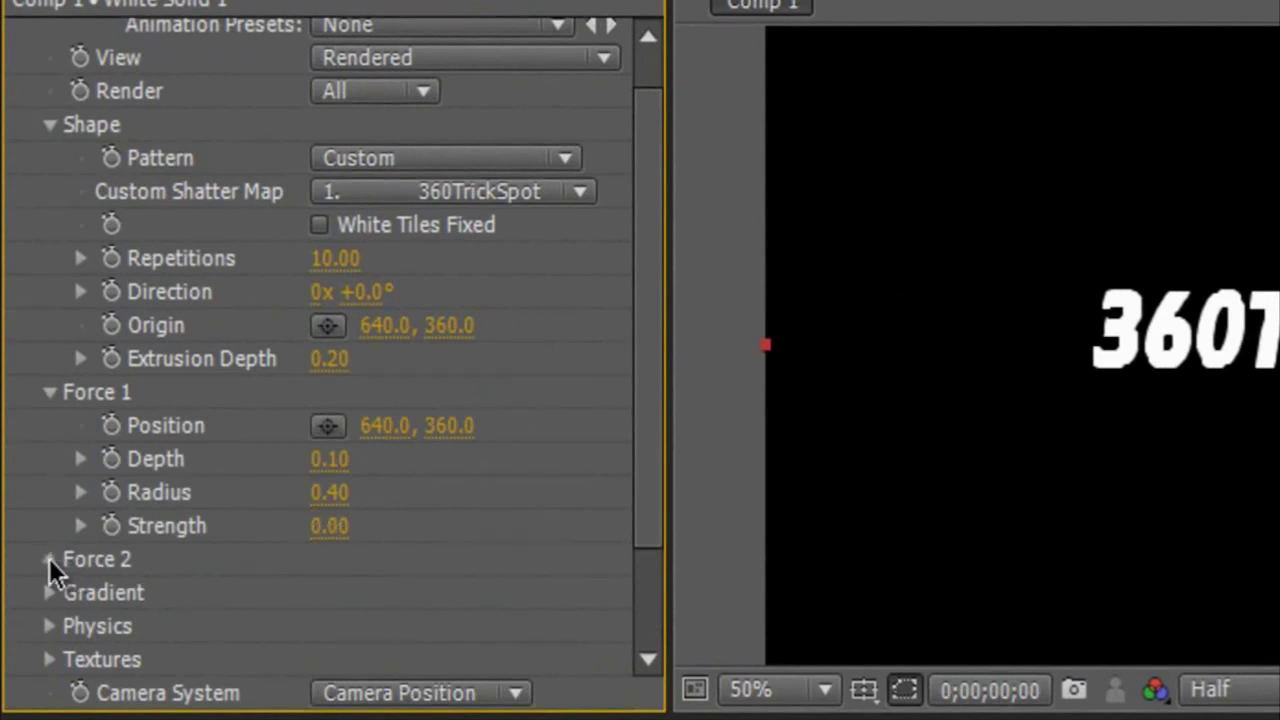
click(49, 559)
click(318, 693)
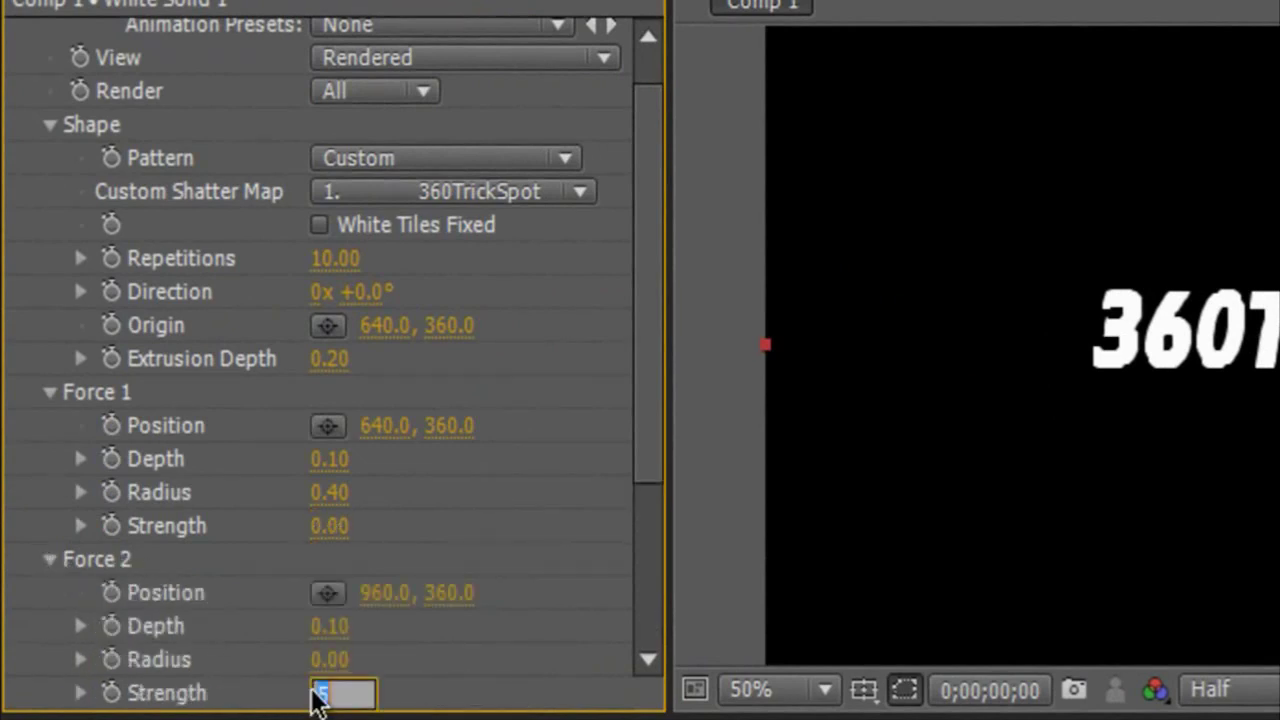
key(Return)
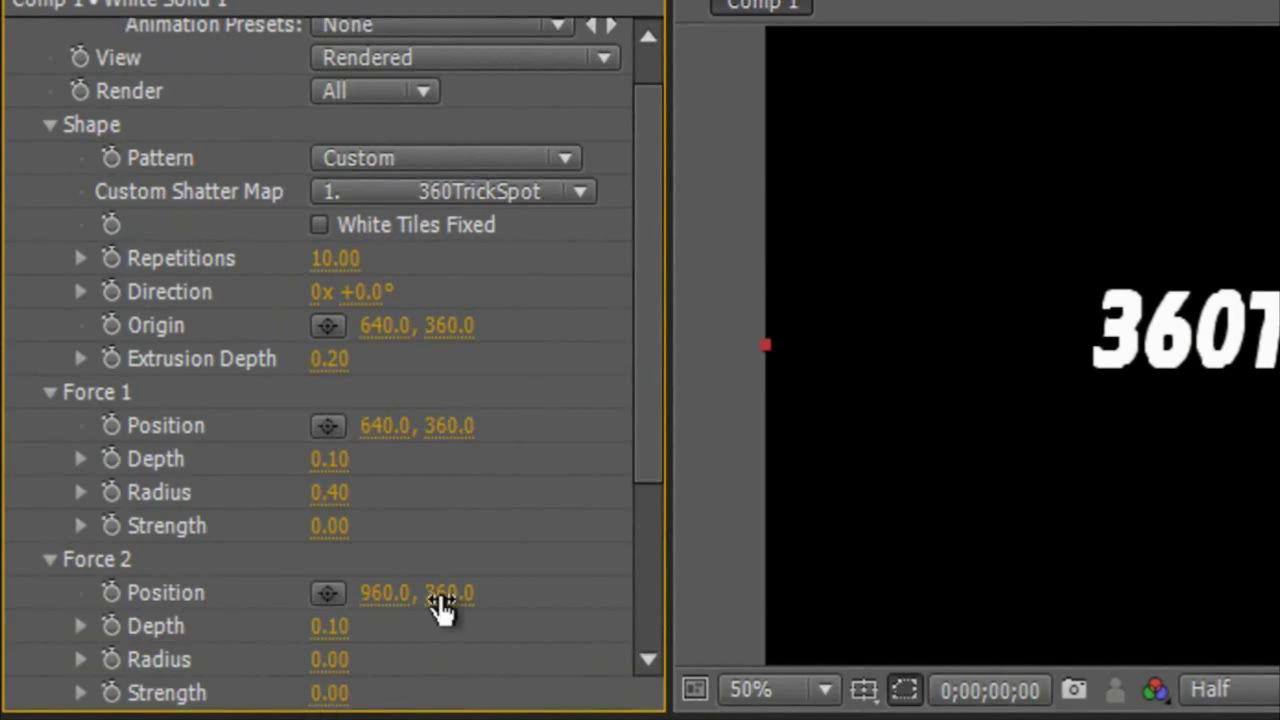
Set Shatter's Physics Gravity to 0.
drag(638, 439, 640, 588)
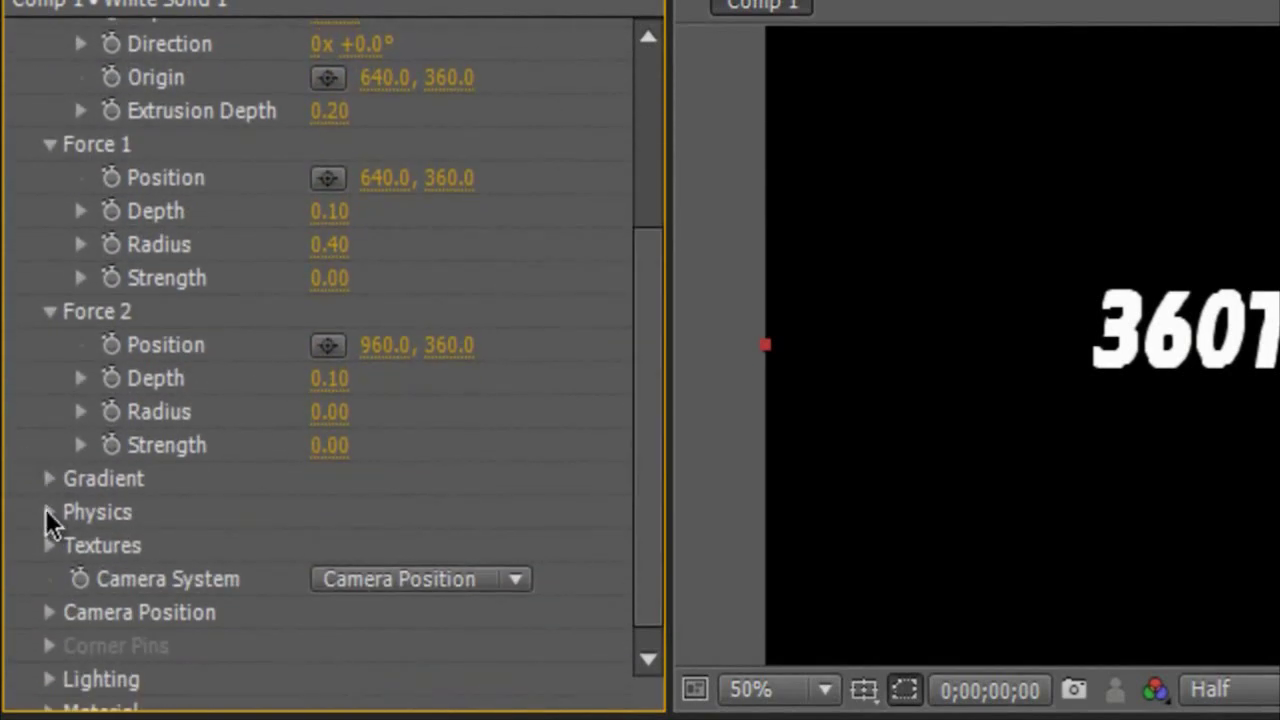
click(47, 510)
click(334, 627)
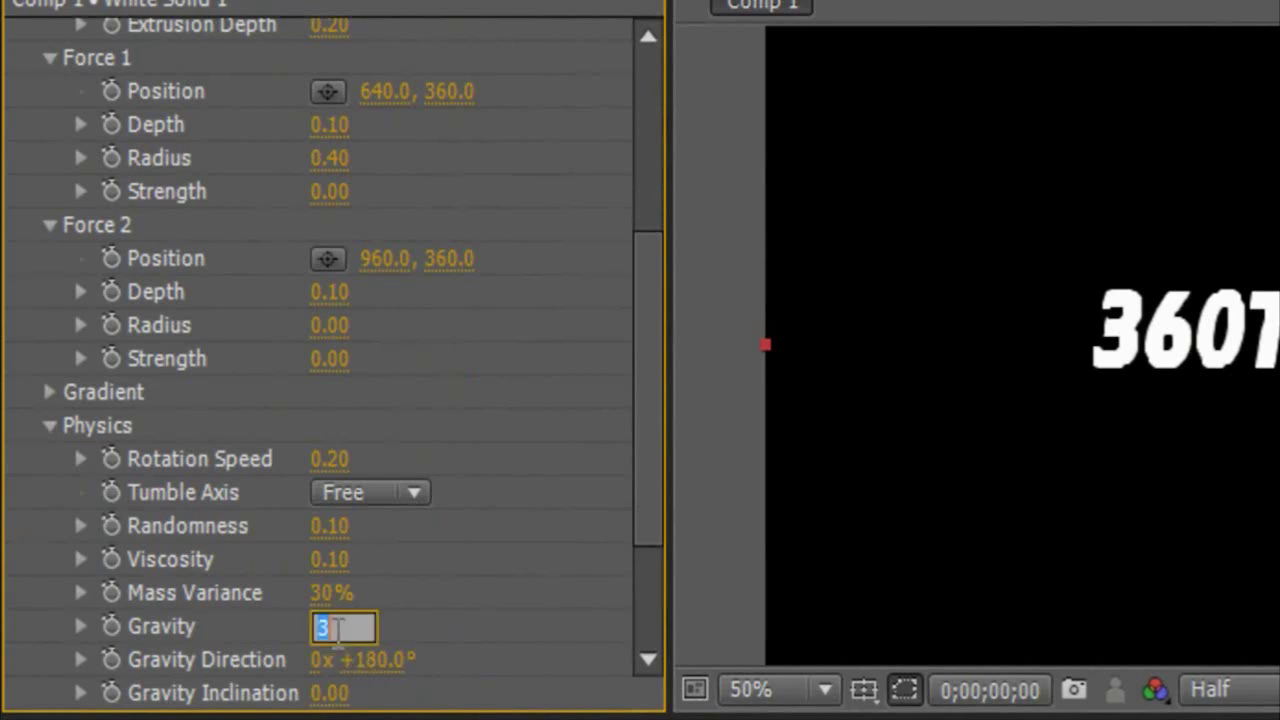
text(0)
key(Return)
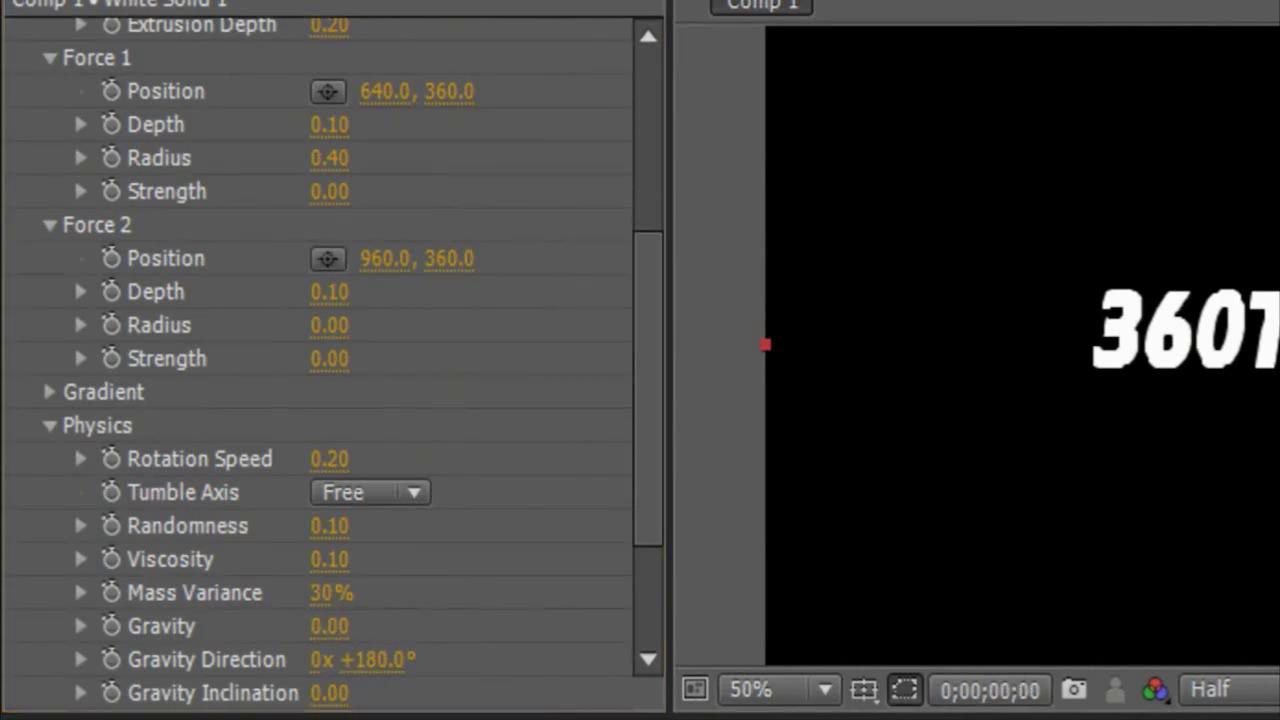
Set Shatter Extrusion Depth to 0.2, then raise it to about 0.45.
mouse_move(646, 268)
mouse_down()
mouse_move(659, 345)
mouse_move(657, 71)
mouse_up()
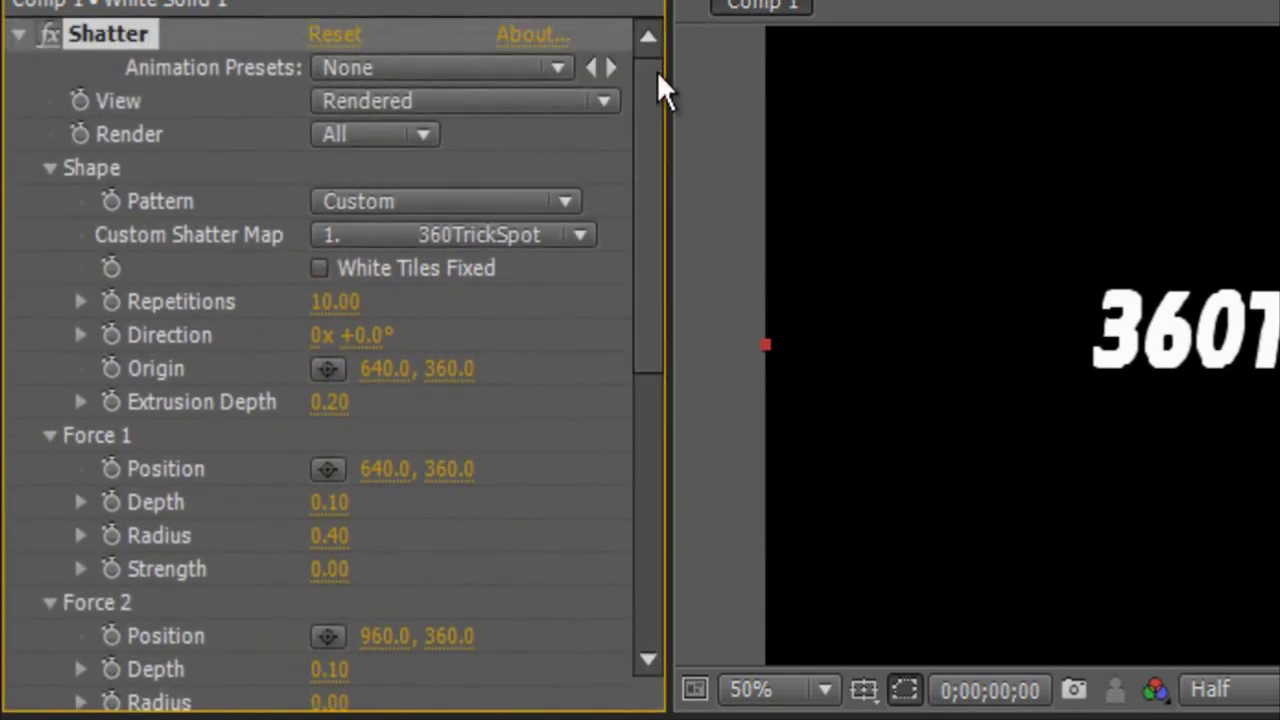
click(333, 421)
text(0.2)
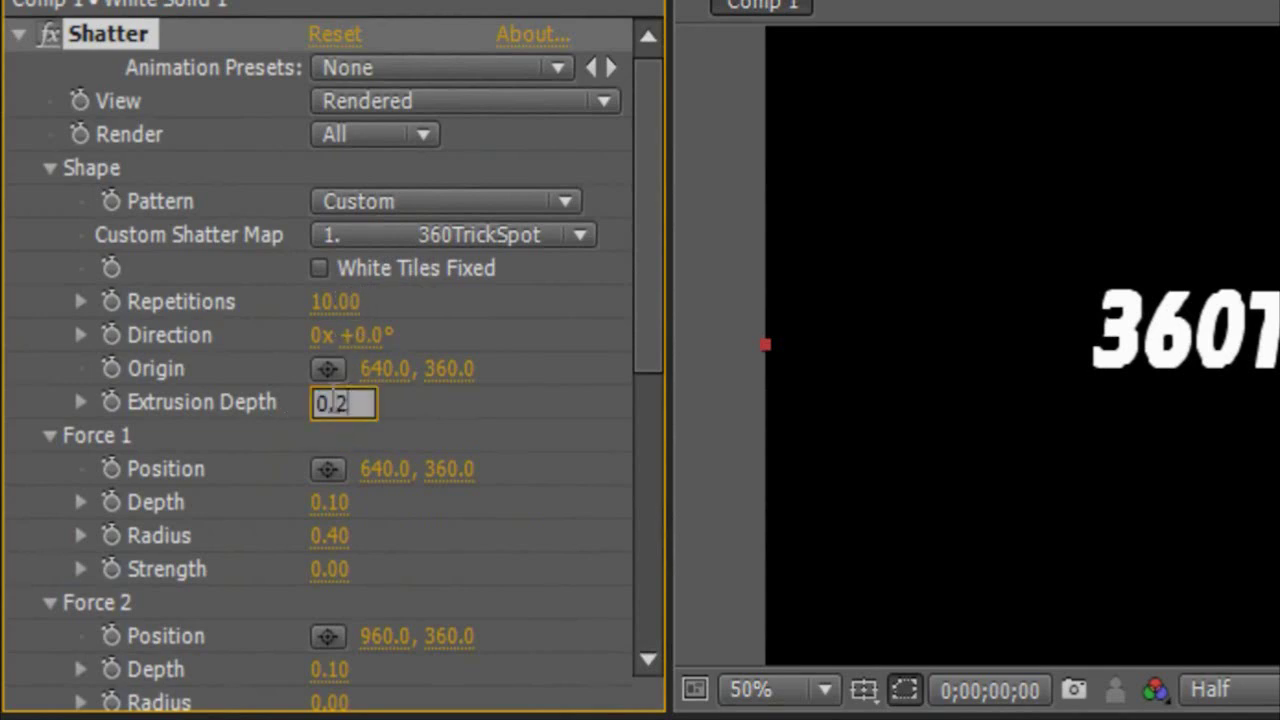
key(Return)
drag(338, 404, 376, 408)
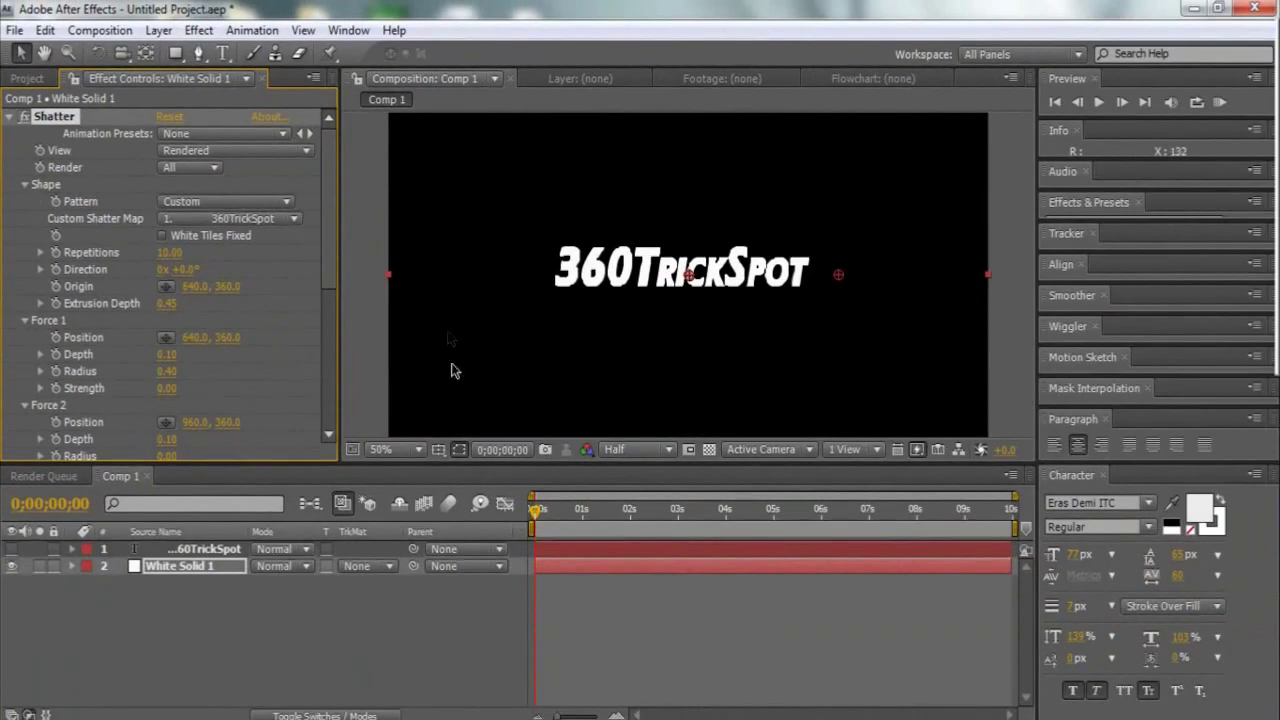
At about frame 16, set the Shatter camera Y Rotation to 71°.
drag(323, 246, 326, 416)
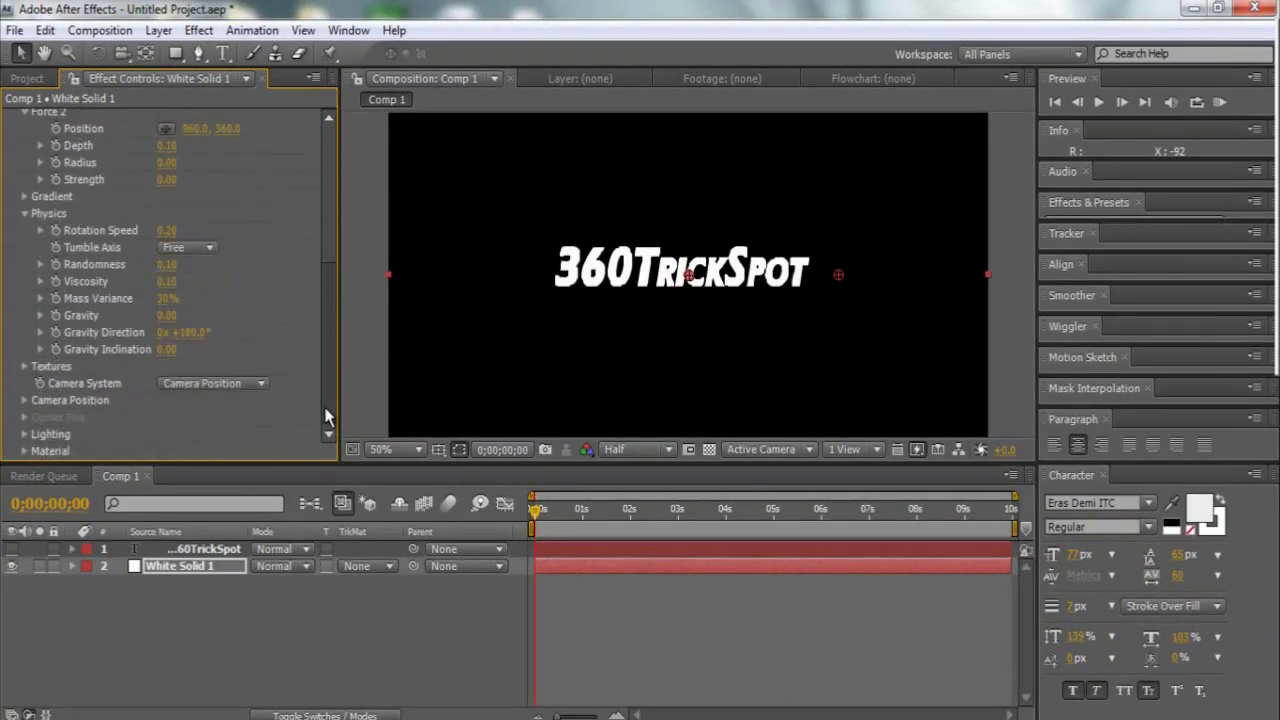
click(26, 401)
drag(332, 281, 330, 305)
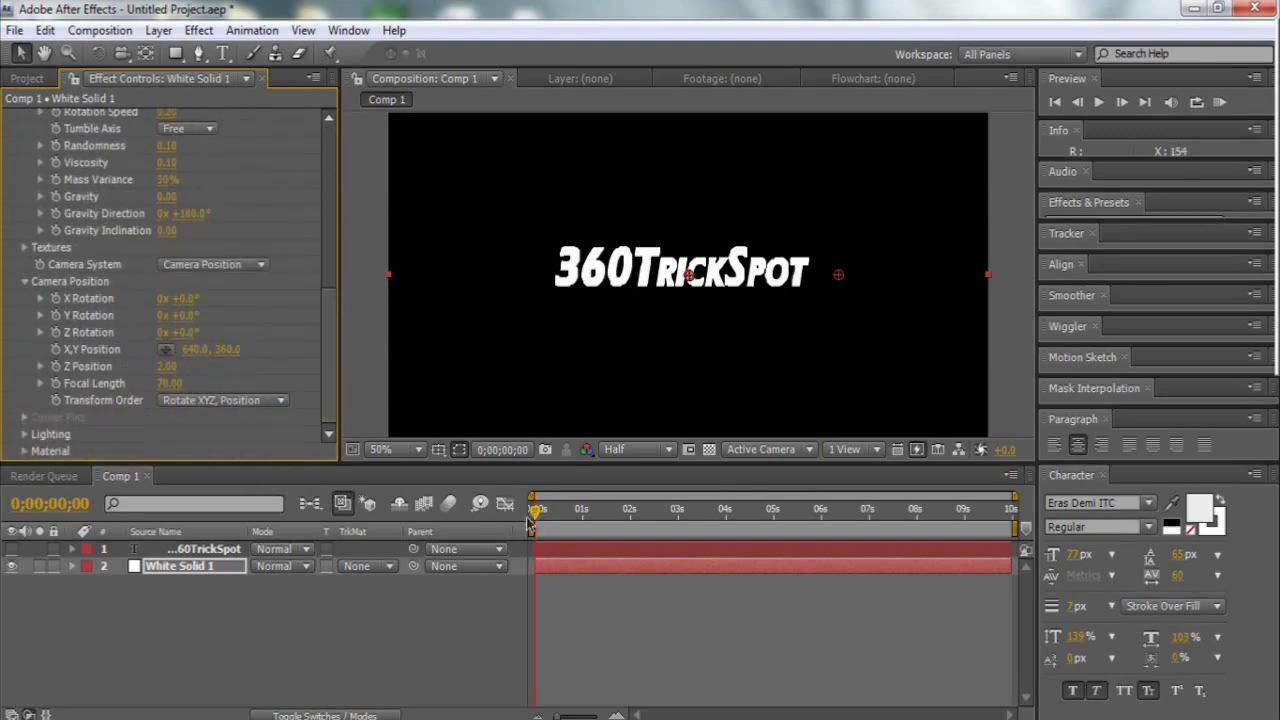
drag(537, 519, 560, 515)
click(41, 383)
click(41, 366)
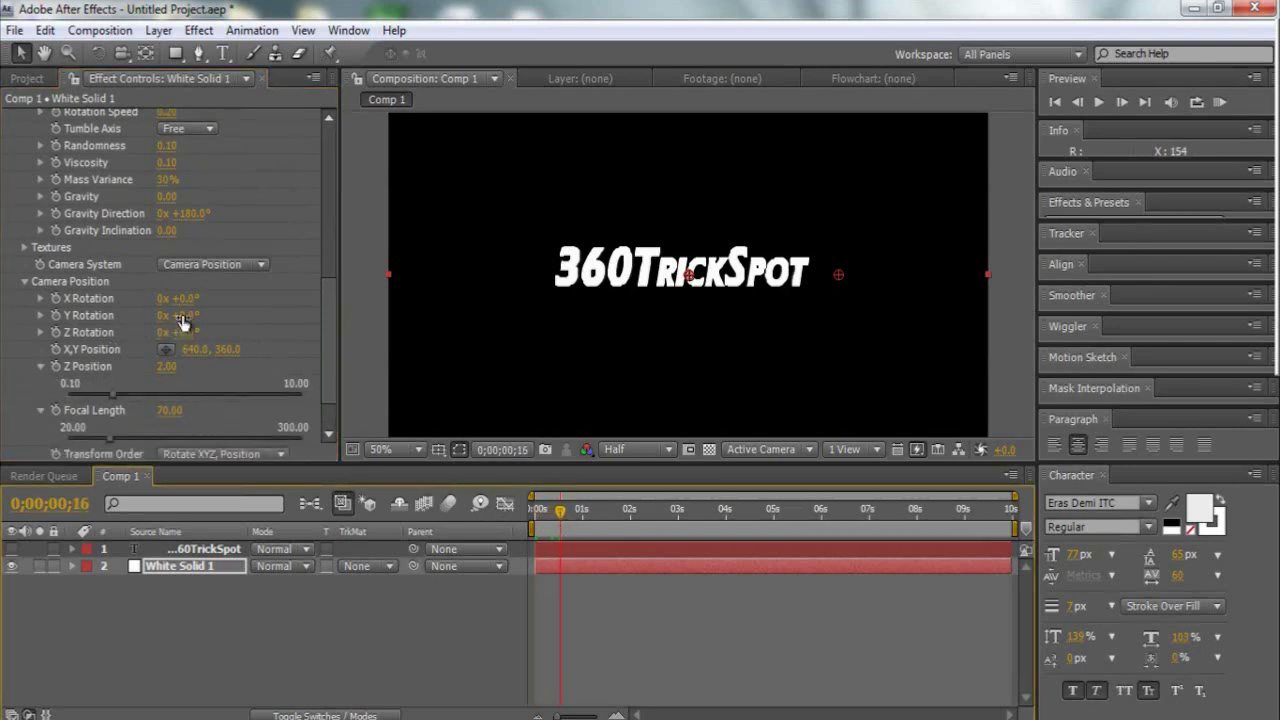
drag(183, 315, 249, 316)
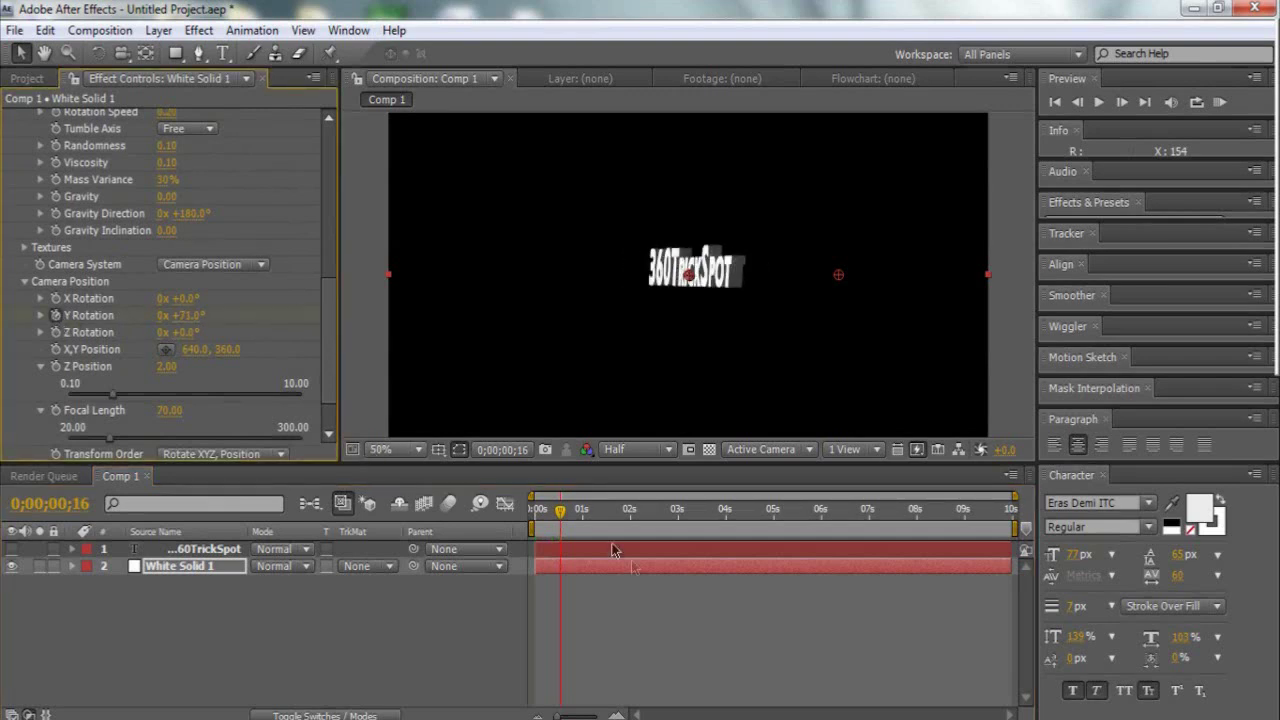
At about four seconds, set Y Rotation to 1x +2.0°, then check near the start.
drag(567, 516, 731, 528)
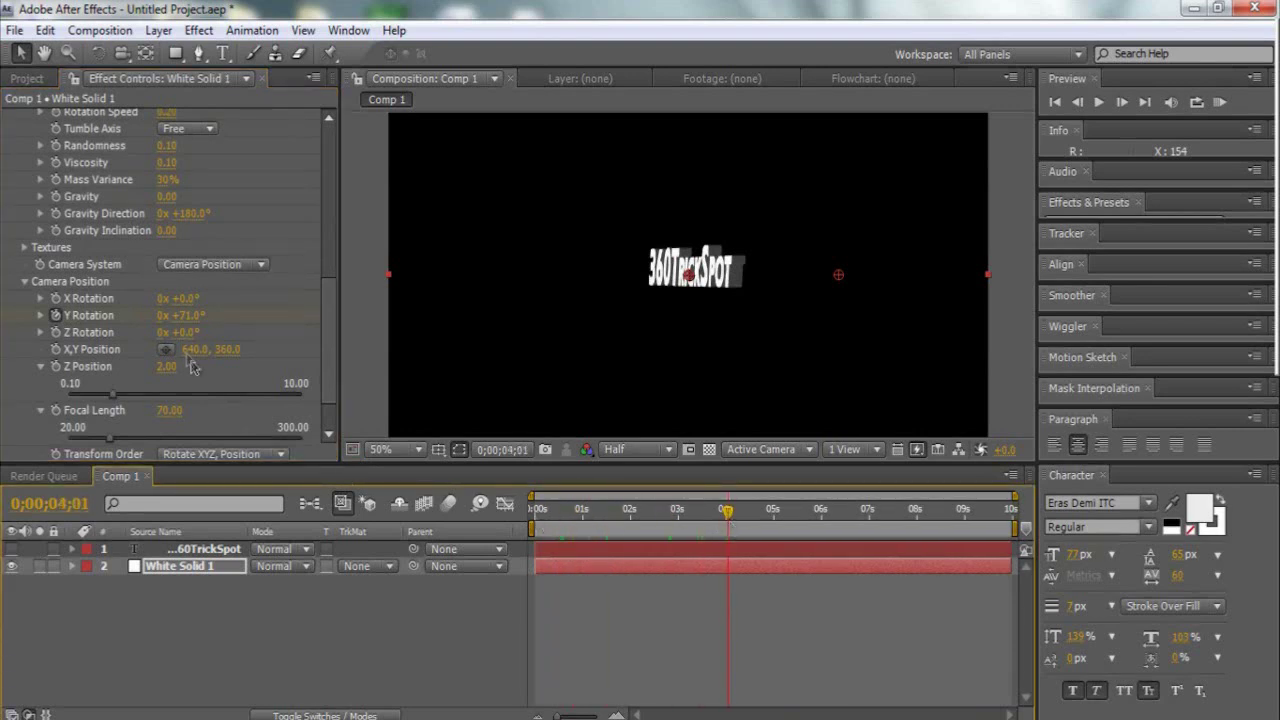
mouse_move(190, 316)
mouse_down()
mouse_move(334, 337)
mouse_move(491, 334)
mouse_move(468, 333)
mouse_up()
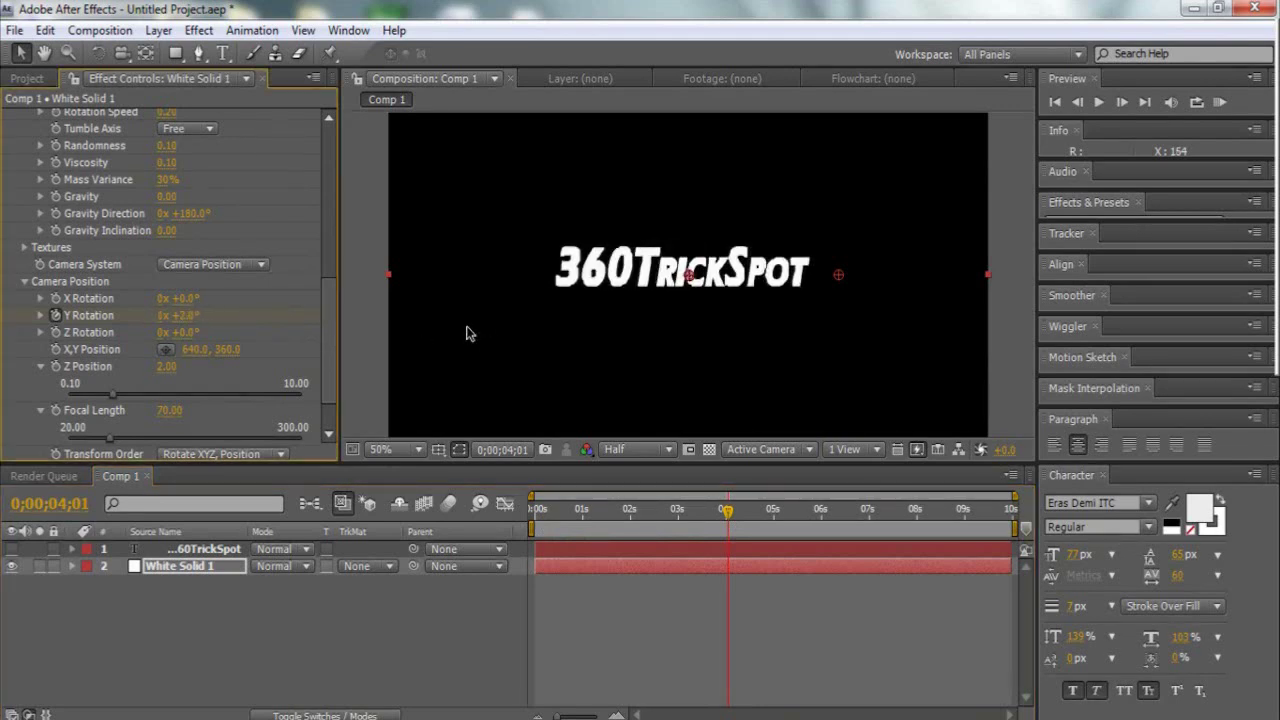
mouse_move(725, 515)
mouse_down()
mouse_move(537, 520)
mouse_move(538, 532)
mouse_up()
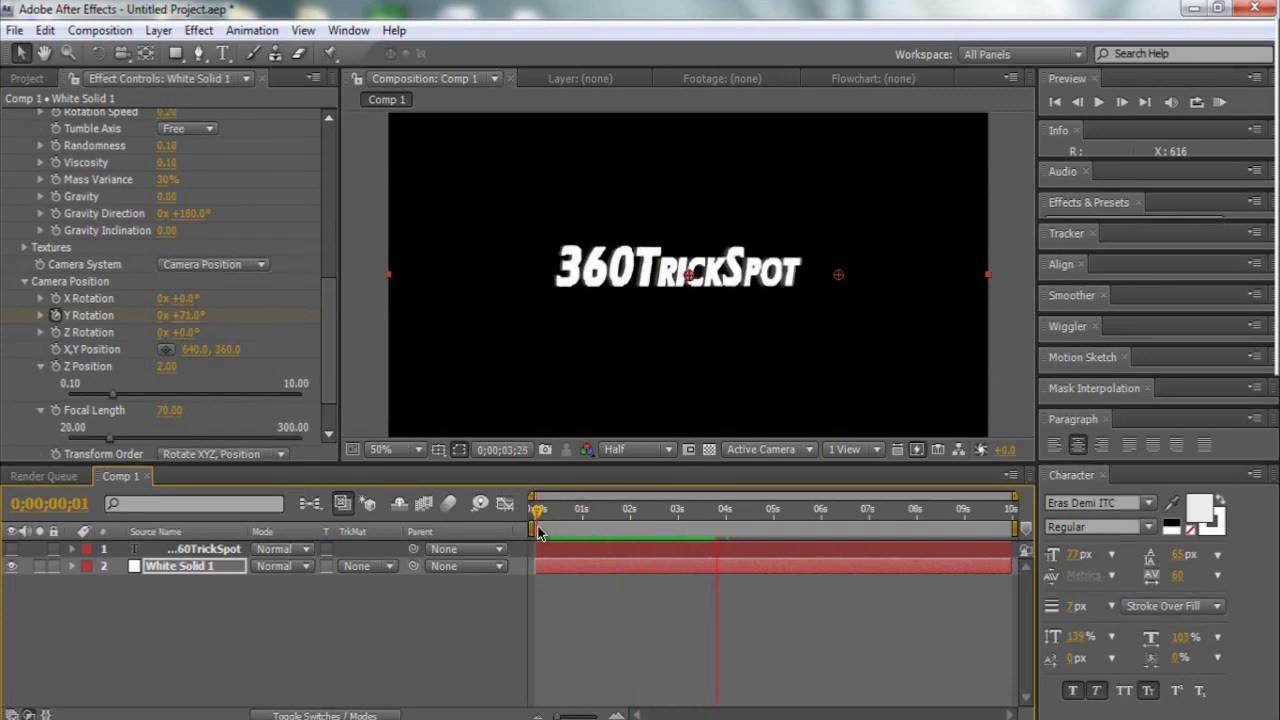
click(586, 630)
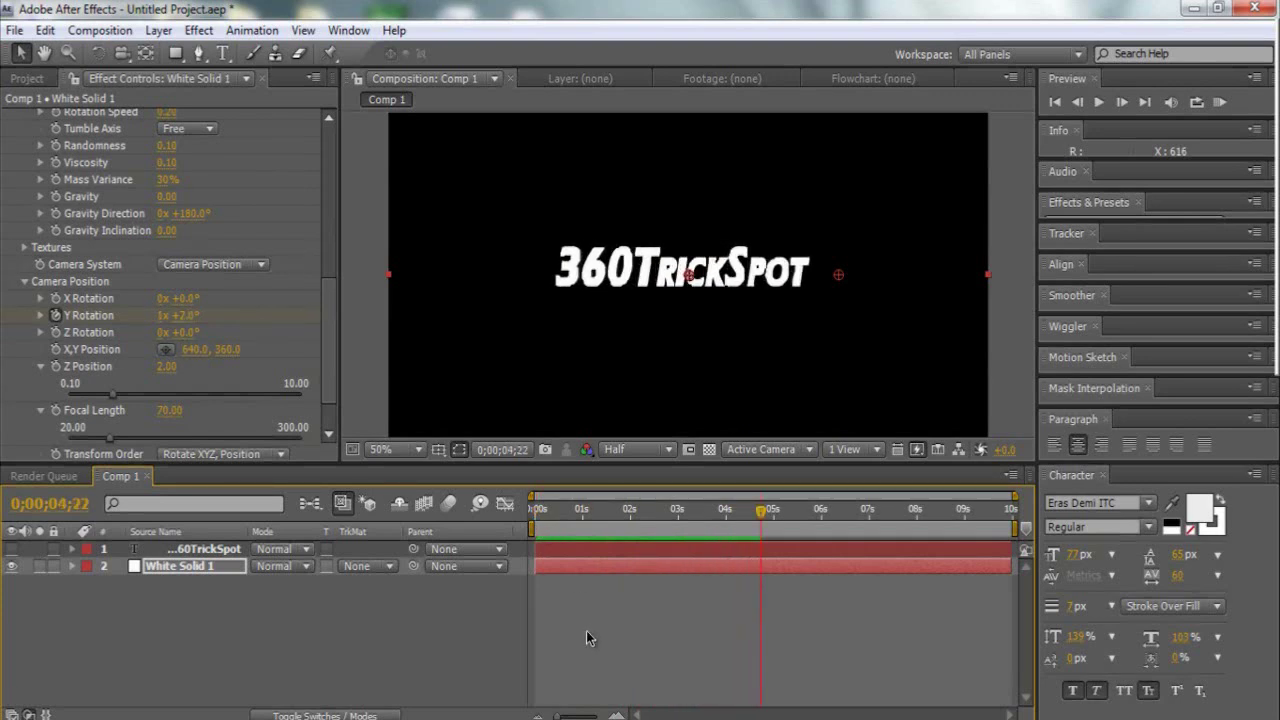